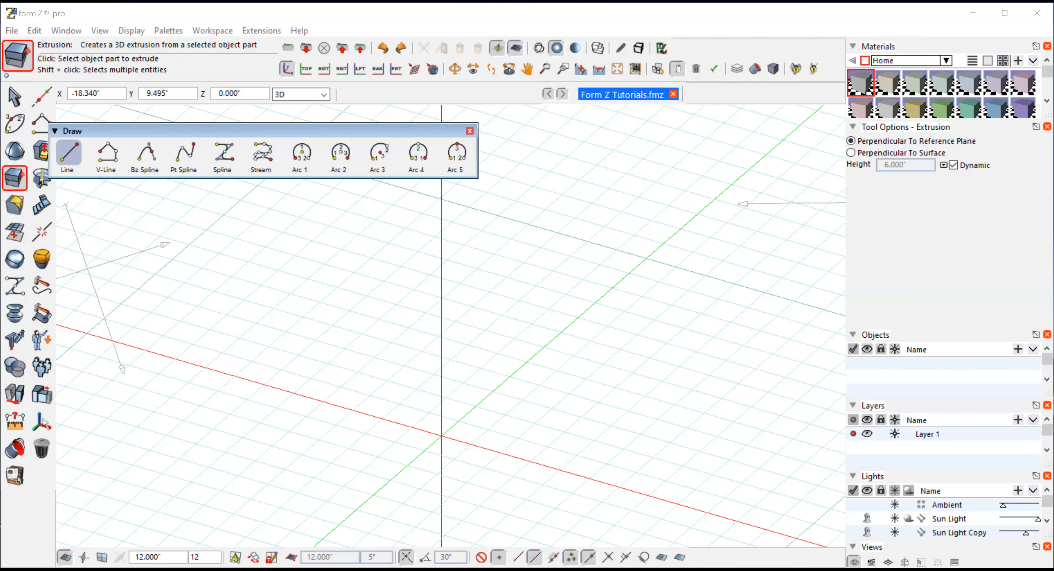
# - Choose the Line tool and change the modeling view to Front (-ZX)
pyautogui.click(68, 152)
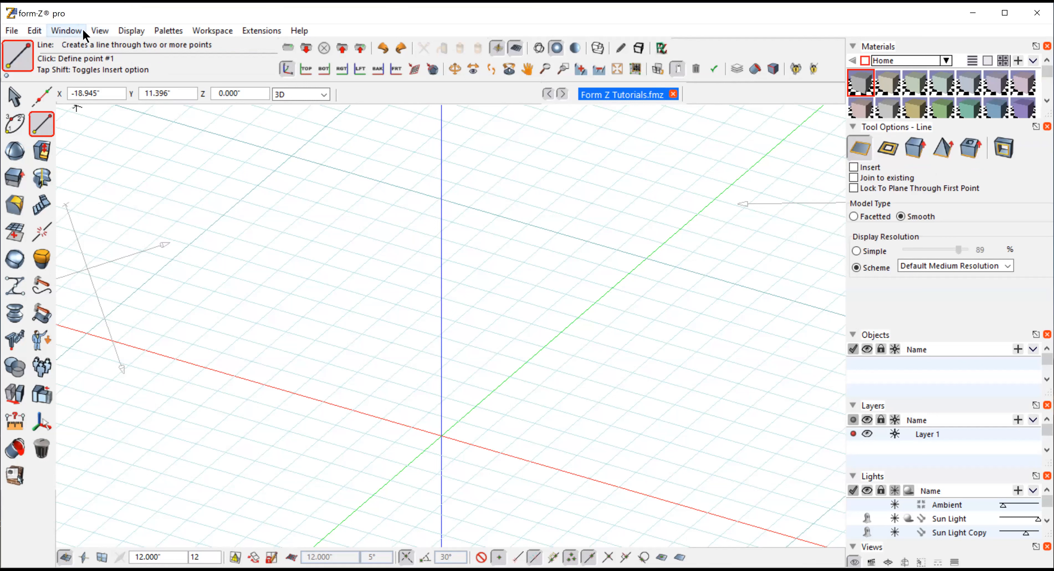
pyautogui.click(100, 33)
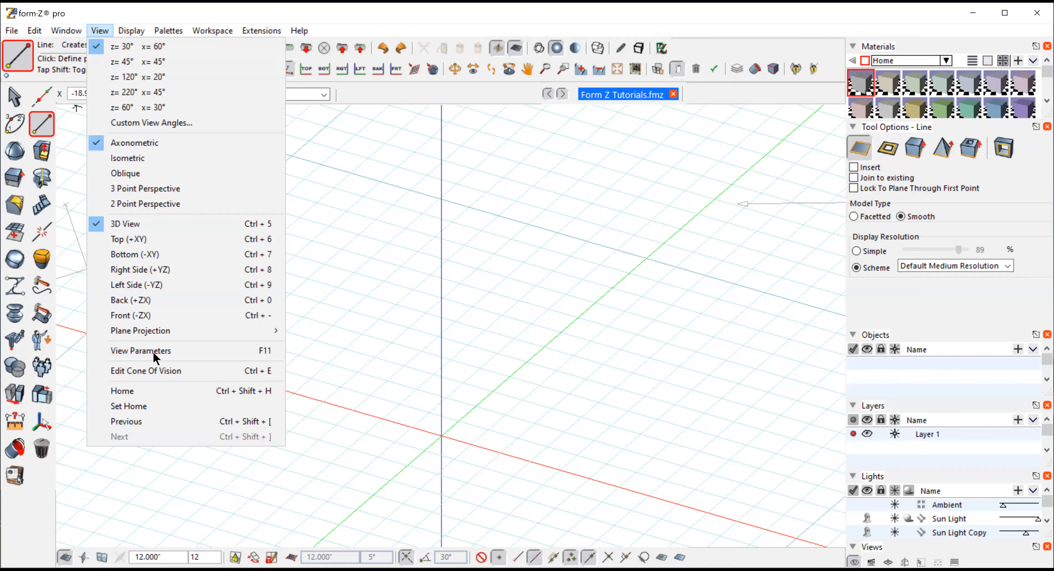
pyautogui.click(123, 317)
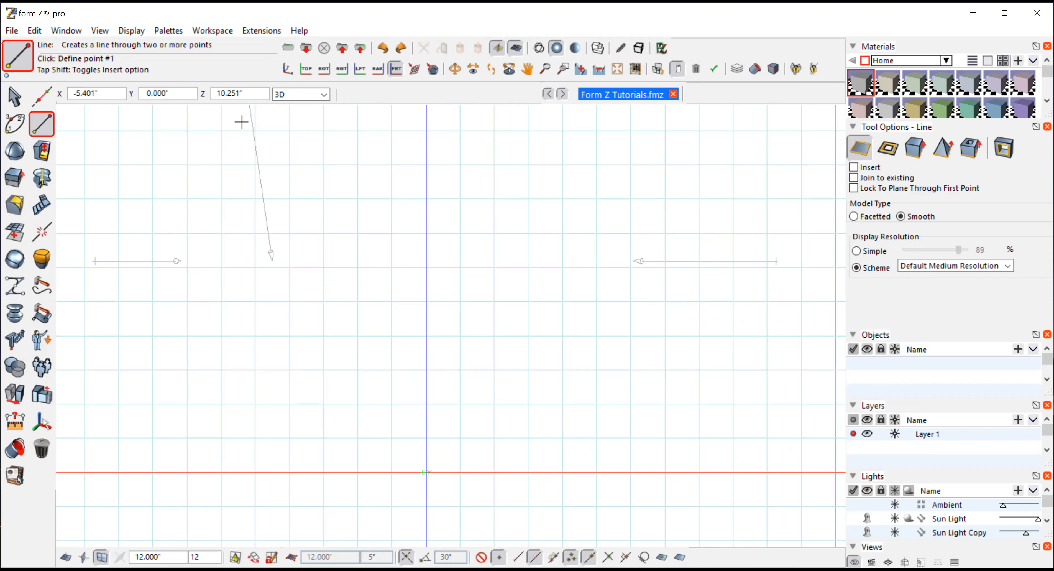
# - Draw a vertical line about 9.48' long up from the origin (0, 0, 0), using wireframe display
pyautogui.click(40, 128)
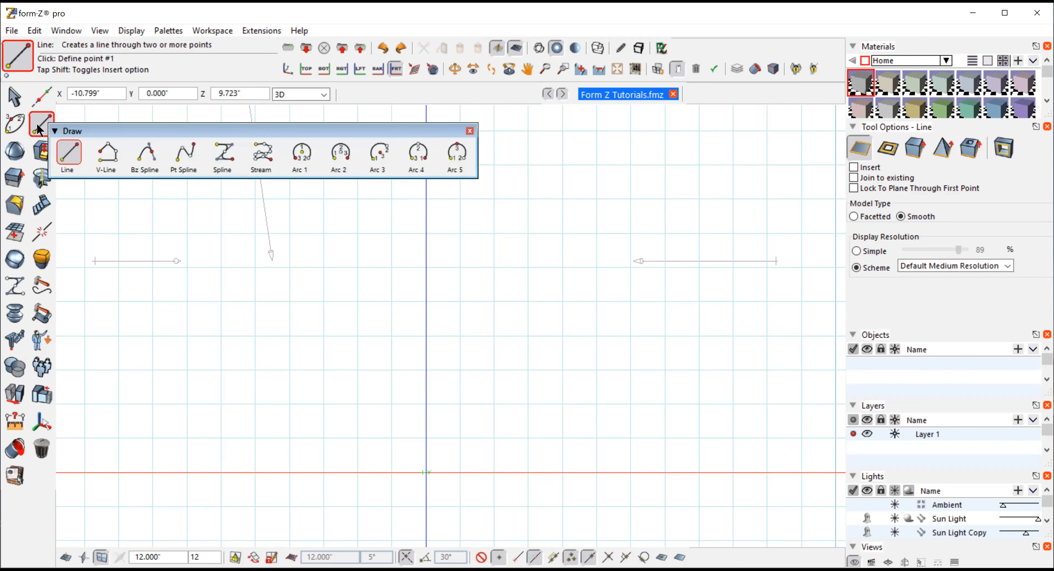
pyautogui.click(117, 95)
pyautogui.press('BackSpace')
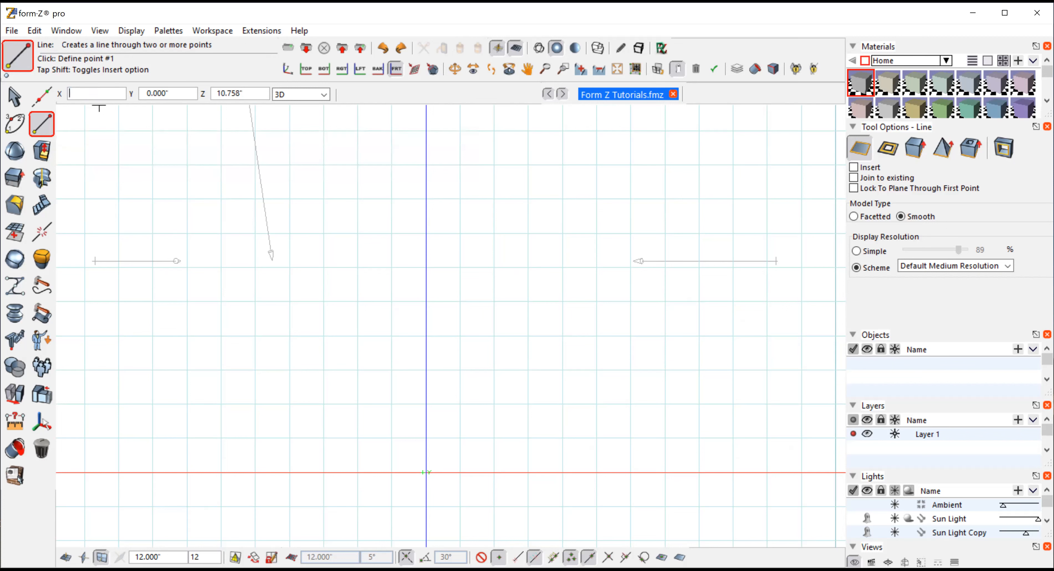
pyautogui.write('0')
pyautogui.press('Tab')
pyautogui.write('0')
pyautogui.press('Tab')
pyautogui.write('0')
pyautogui.press('Return')
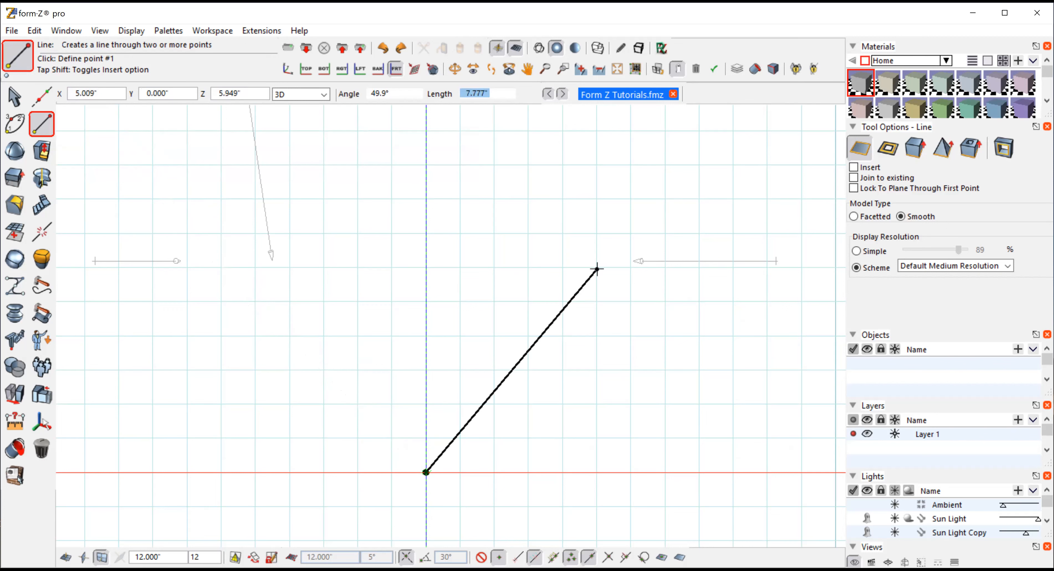
pyautogui.click(537, 46)
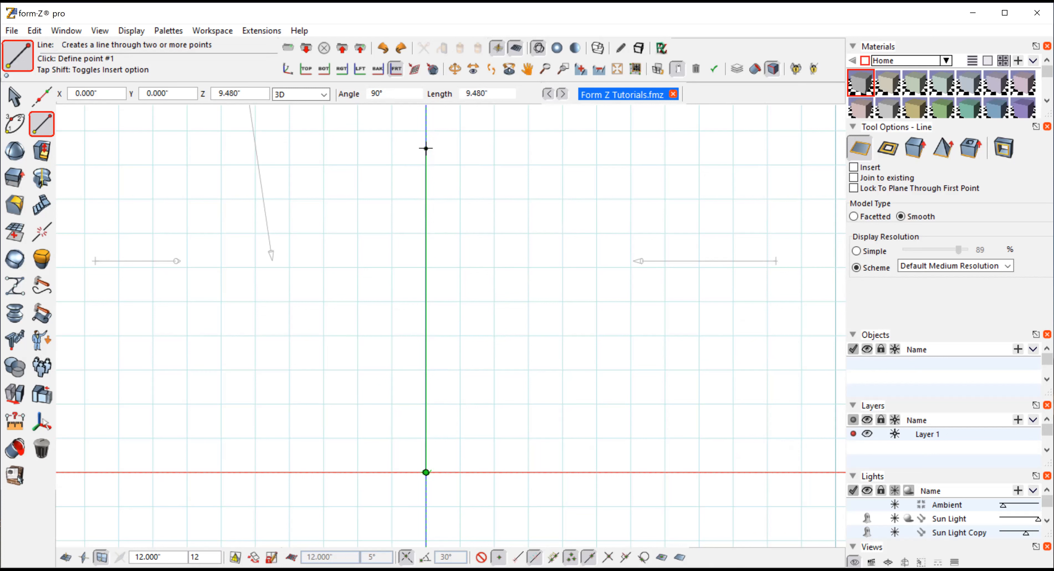
pyautogui.doubleClick(425, 147)
# - Draw a four-segment zigzag vector line from the origin beside the vertical line, ending at about X 0.79', Z 8.71'
pyautogui.moveTo(9, 103)
pyautogui.mouseDown()
pyautogui.moveTo(13, 97)
pyautogui.moveTo(70, 154)
pyautogui.moveTo(107, 159)
pyautogui.mouseUp()
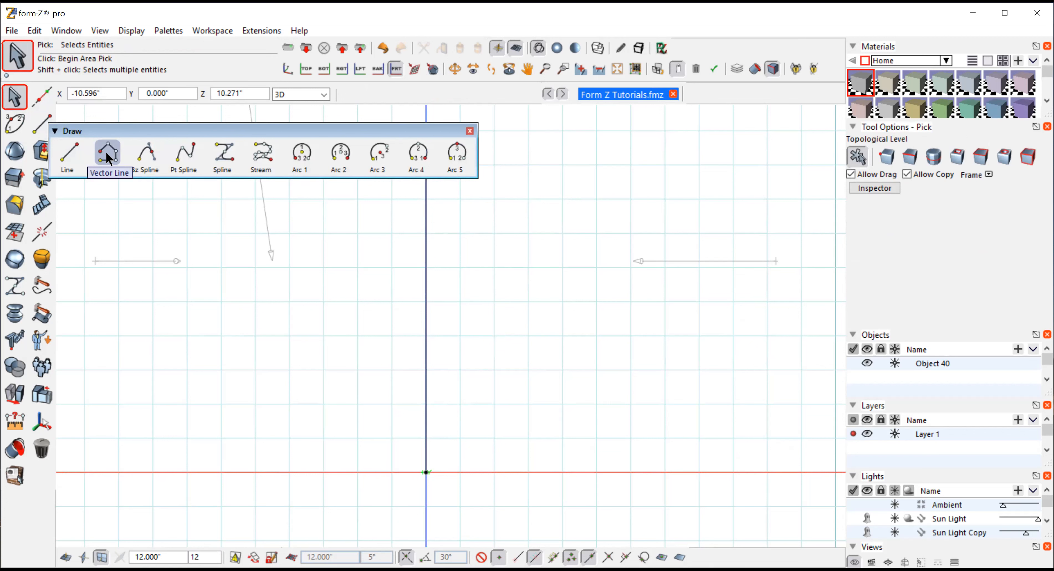
pyautogui.click(107, 158)
pyautogui.moveTo(41, 125); pyautogui.dragTo(184, 188)
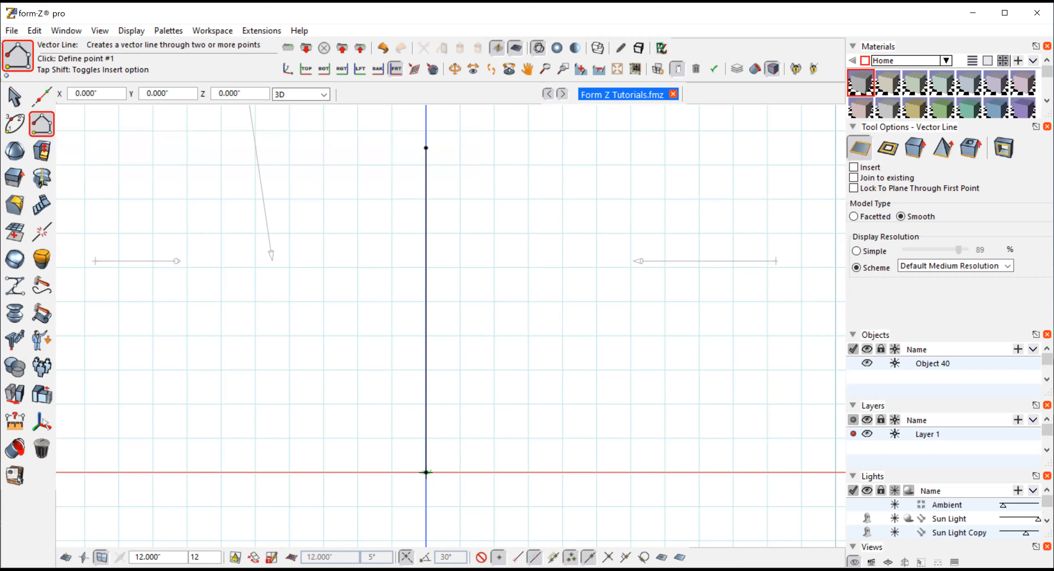
pyautogui.click(425, 471)
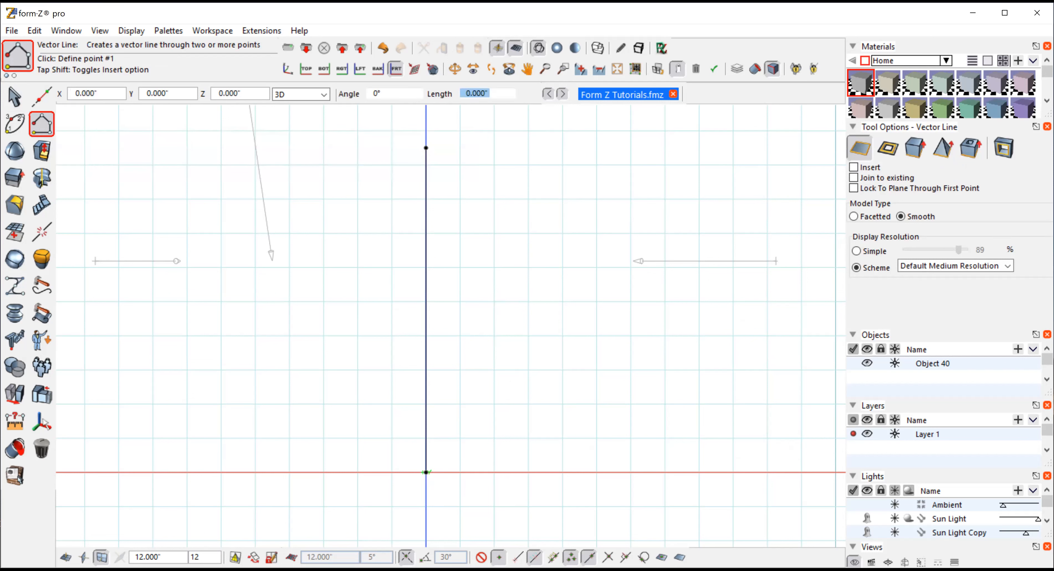
pyautogui.click(470, 398)
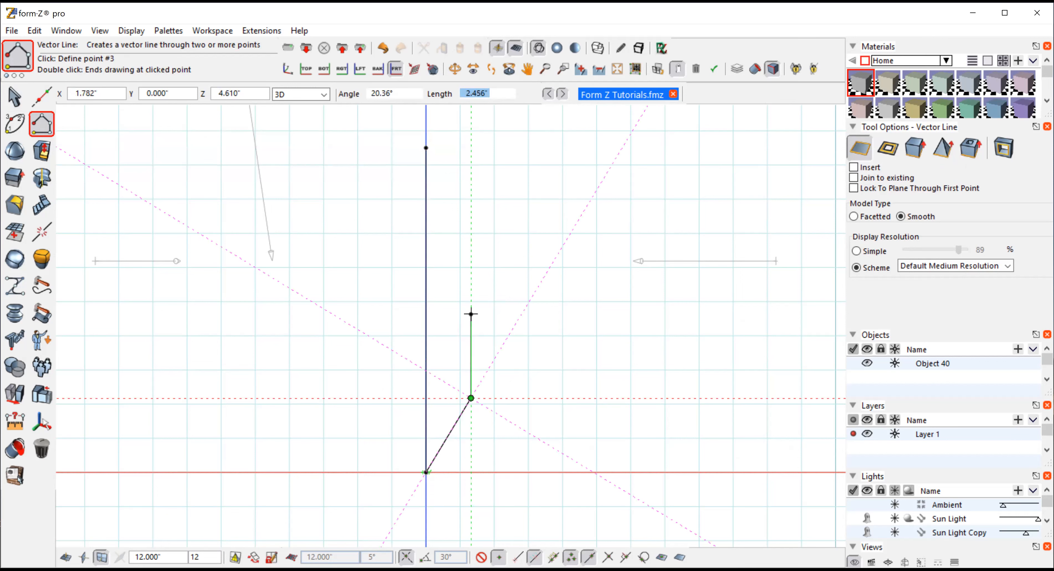
pyautogui.click(450, 304)
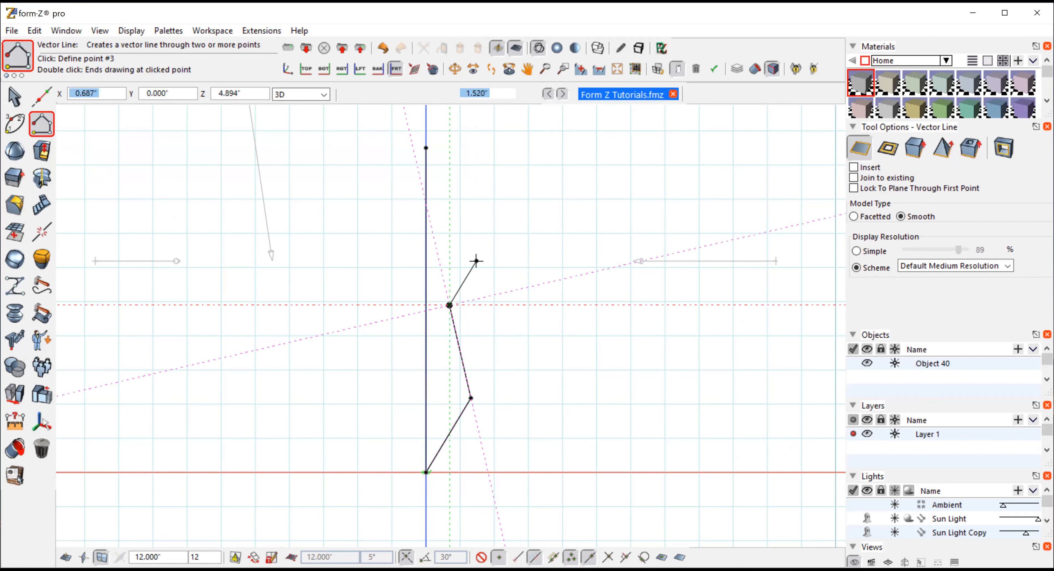
pyautogui.click(478, 238)
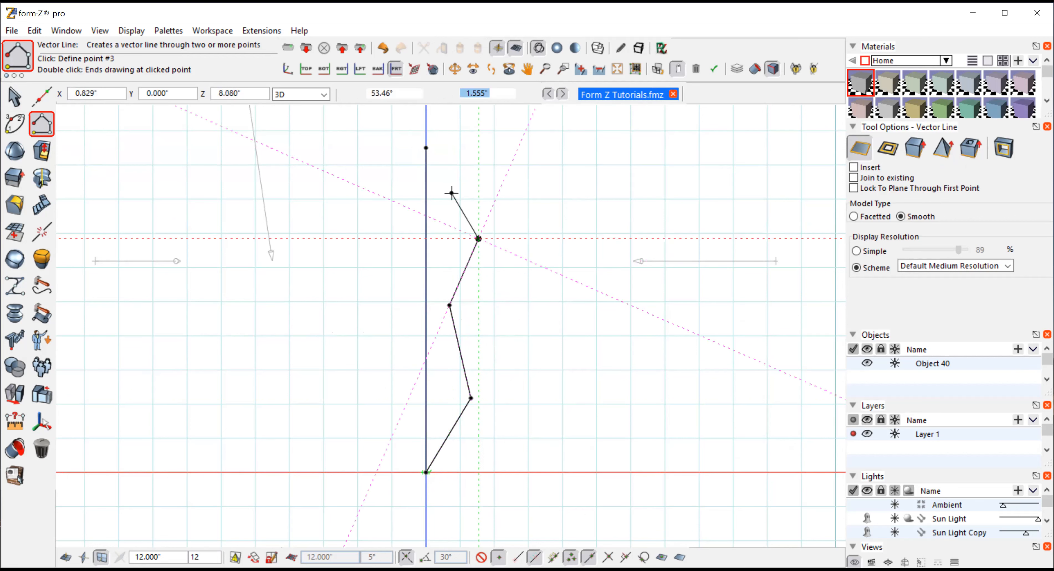
pyautogui.doubleClick(453, 175)
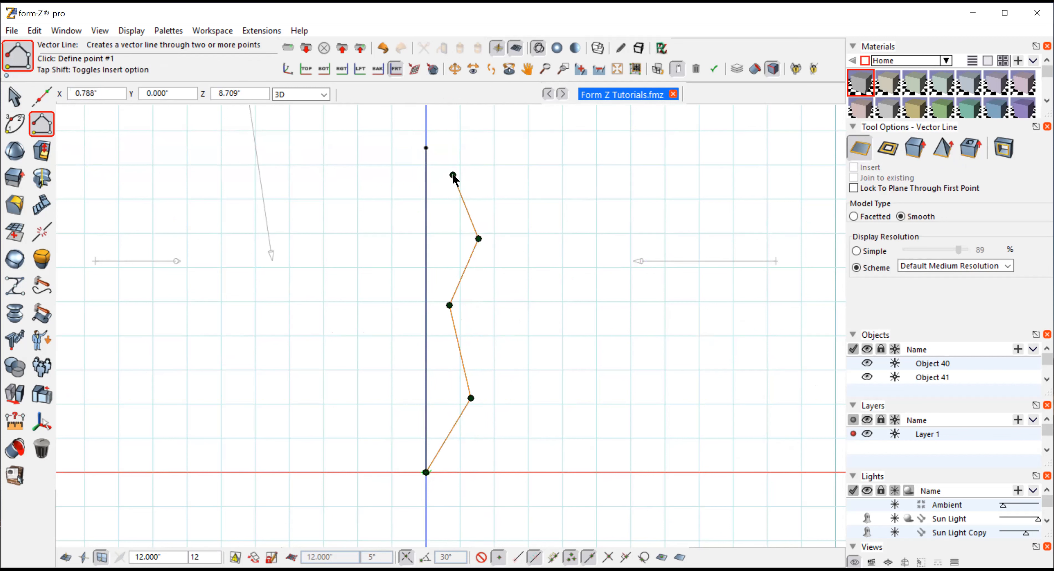
pyautogui.click(12, 99)
# - Draw an S-shaped Bezier spline through three points beside the zigzag line and reshape it with the middle point's control handle
pyautogui.click(41, 127)
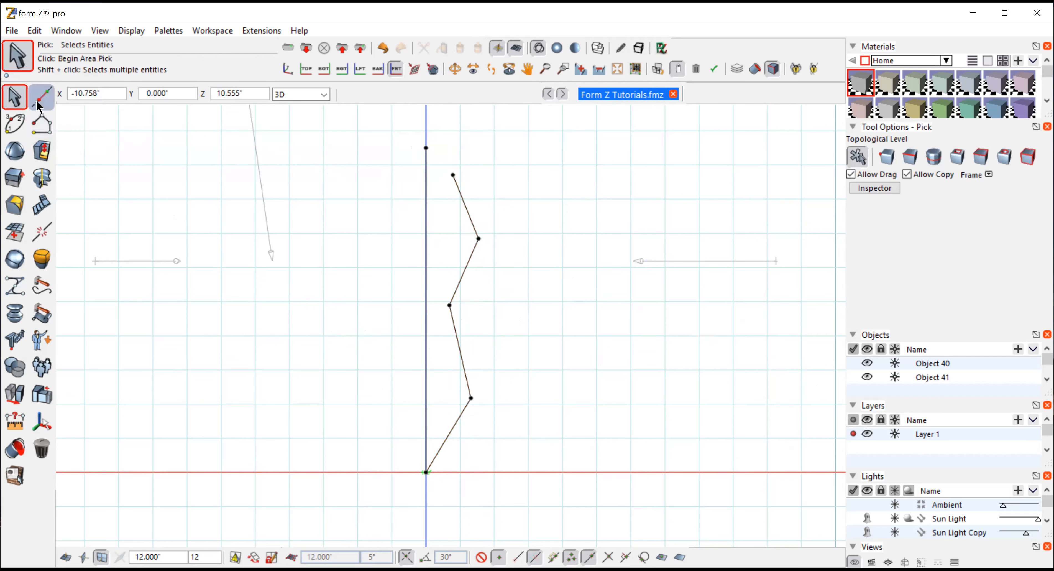
pyautogui.click(42, 122)
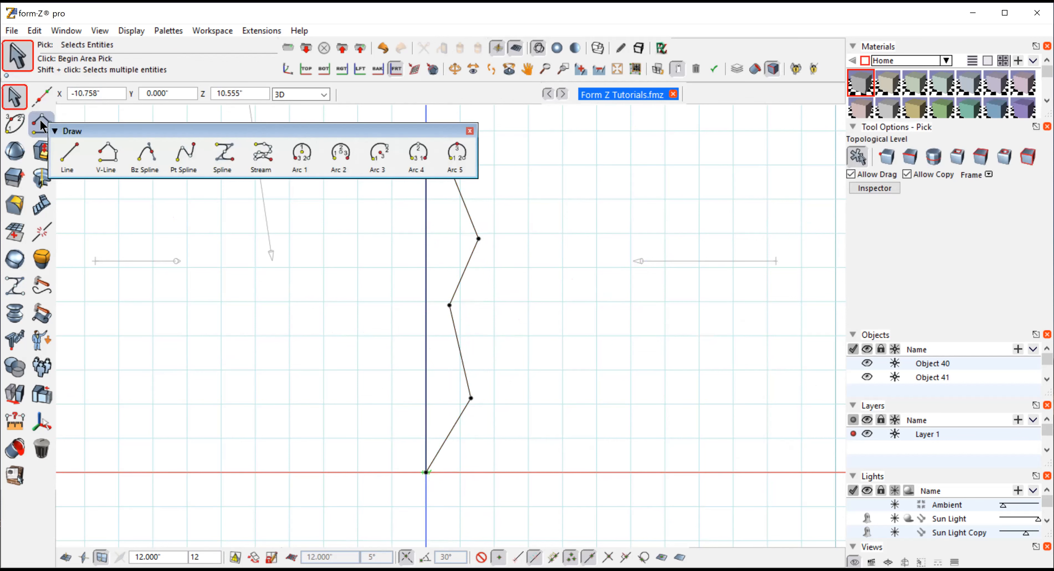
pyautogui.click(144, 155)
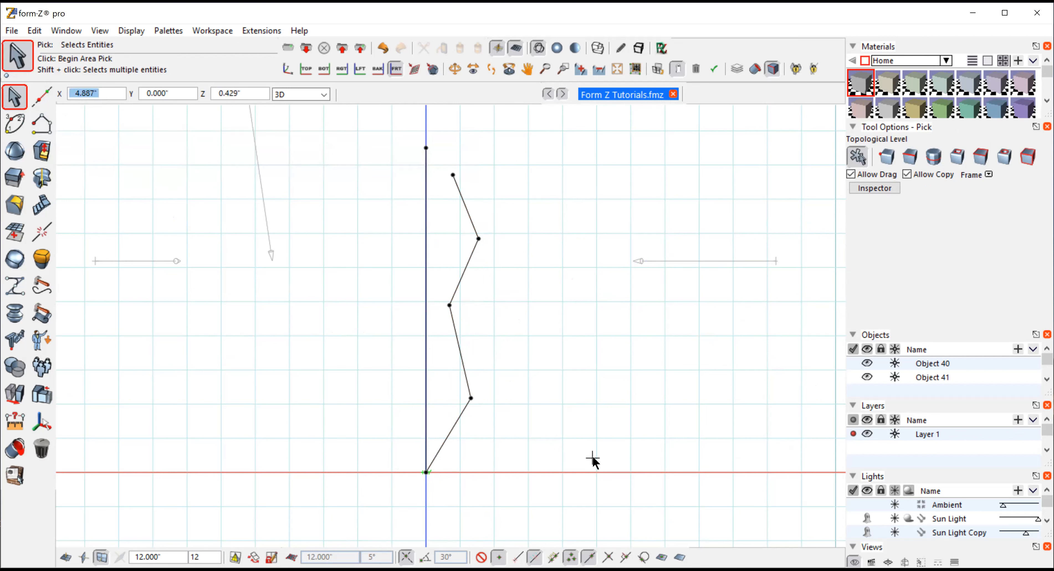
pyautogui.click(41, 123)
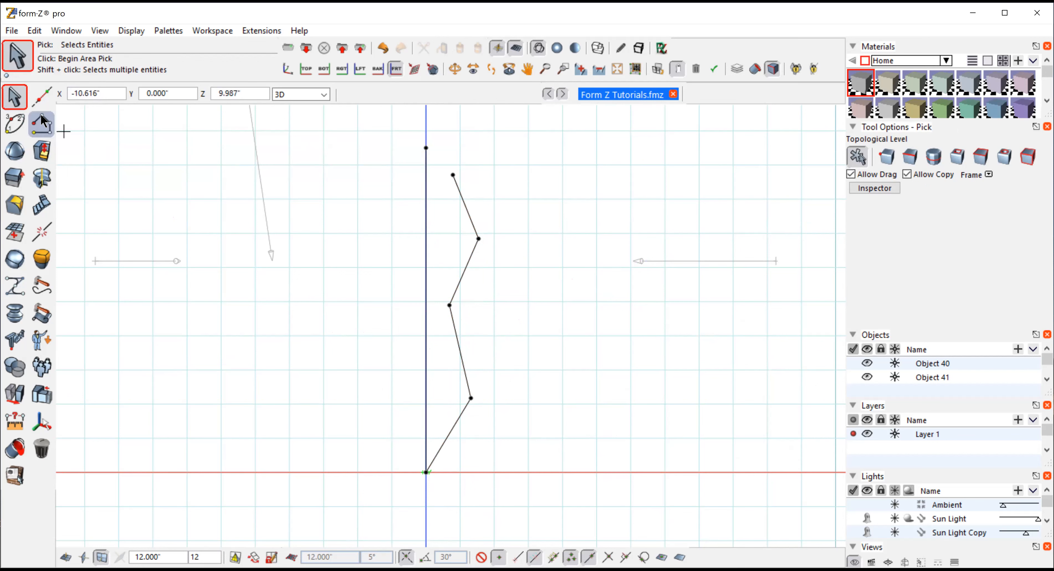
pyautogui.click(150, 154)
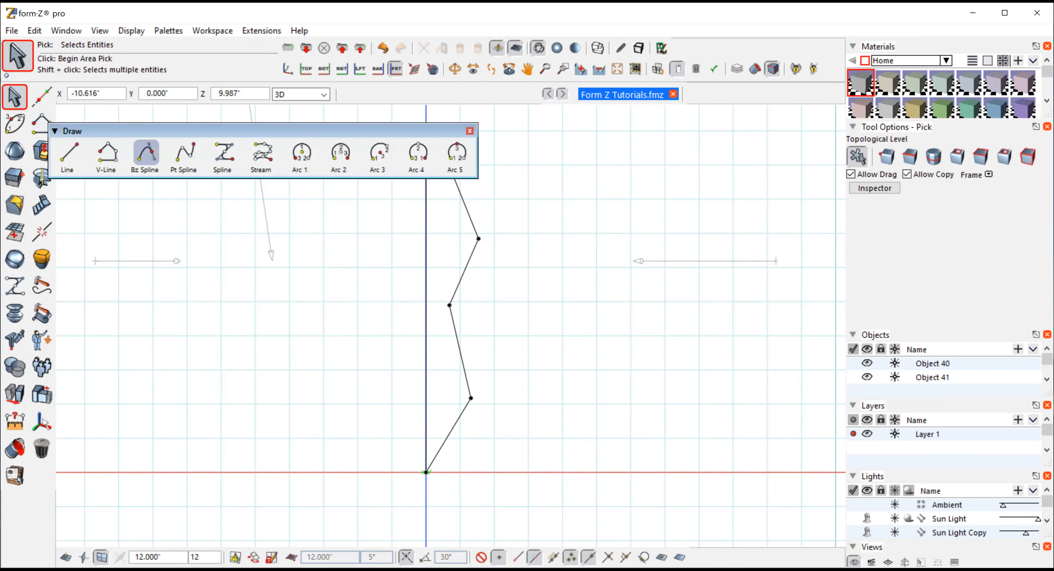
pyautogui.click(620, 446)
pyautogui.click(654, 361)
pyautogui.moveTo(579, 315); pyautogui.dragTo(600, 246)
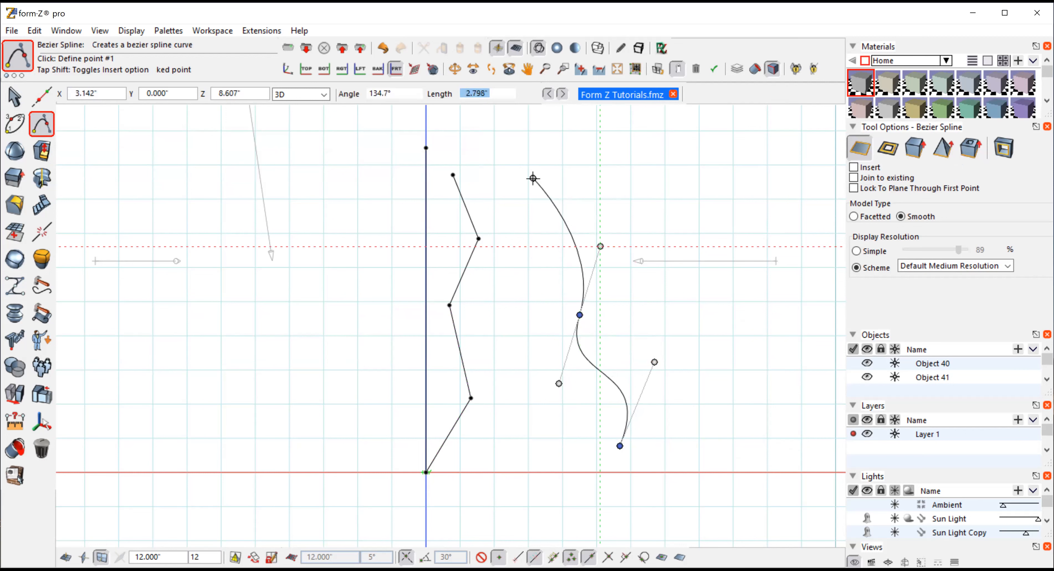
pyautogui.moveTo(533, 179); pyautogui.dragTo(552, 162)
pyautogui.press('Return')
pyautogui.click(599, 246)
pyautogui.moveTo(580, 254); pyautogui.dragTo(619, 230)
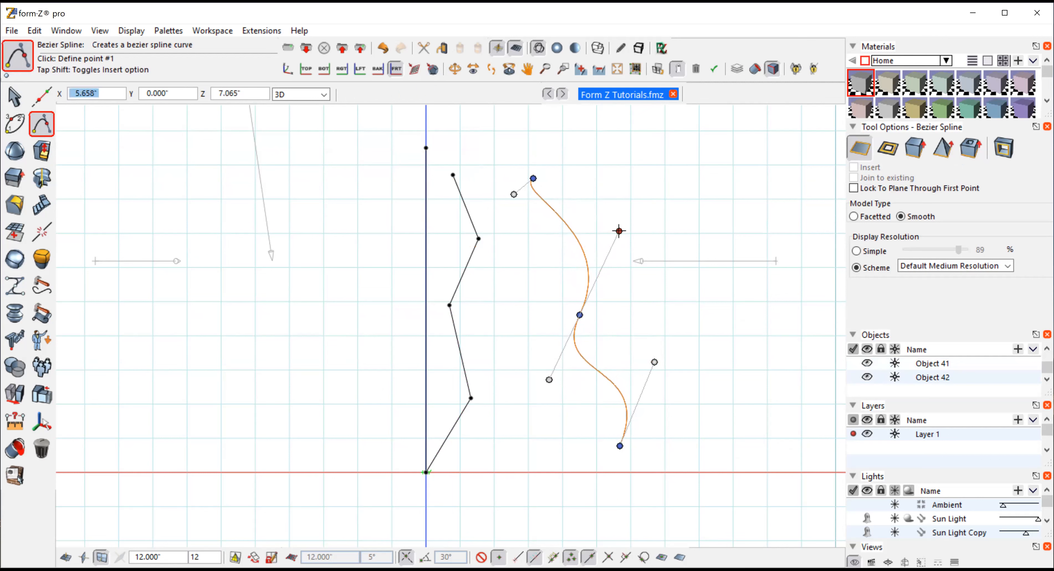
# - Undo the Bezier spline and its reshaping
pyautogui.click(34, 32)
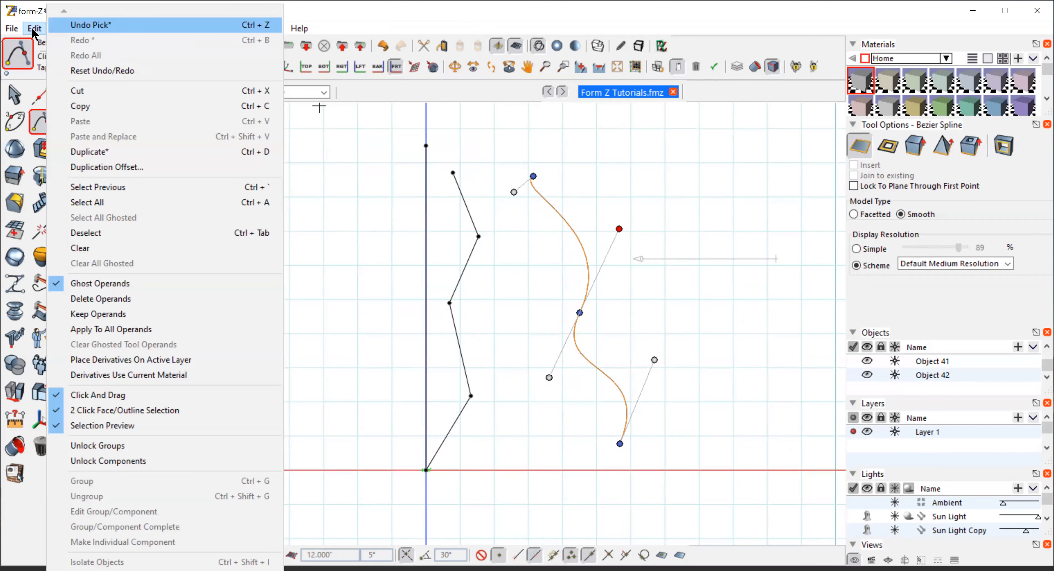
pyautogui.click(80, 26)
pyautogui.hotkey('ctrl', 'z')
# - Try a center-start-end arc (Arc 1) of about 1.95' radius and 126° beside the zigzag line, and undo it
pyautogui.moveTo(46, 123)
pyautogui.mouseDown()
pyautogui.moveTo(66, 137)
pyautogui.moveTo(261, 155)
pyautogui.moveTo(187, 153)
pyautogui.moveTo(193, 159)
pyautogui.moveTo(303, 156)
pyautogui.mouseUp()
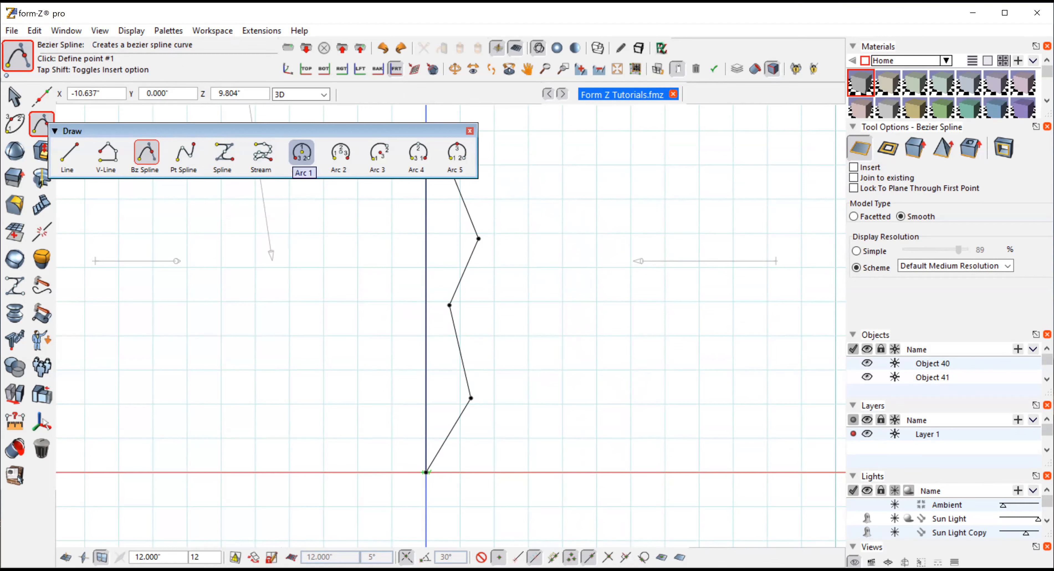
pyautogui.click(301, 155)
pyautogui.click(560, 209)
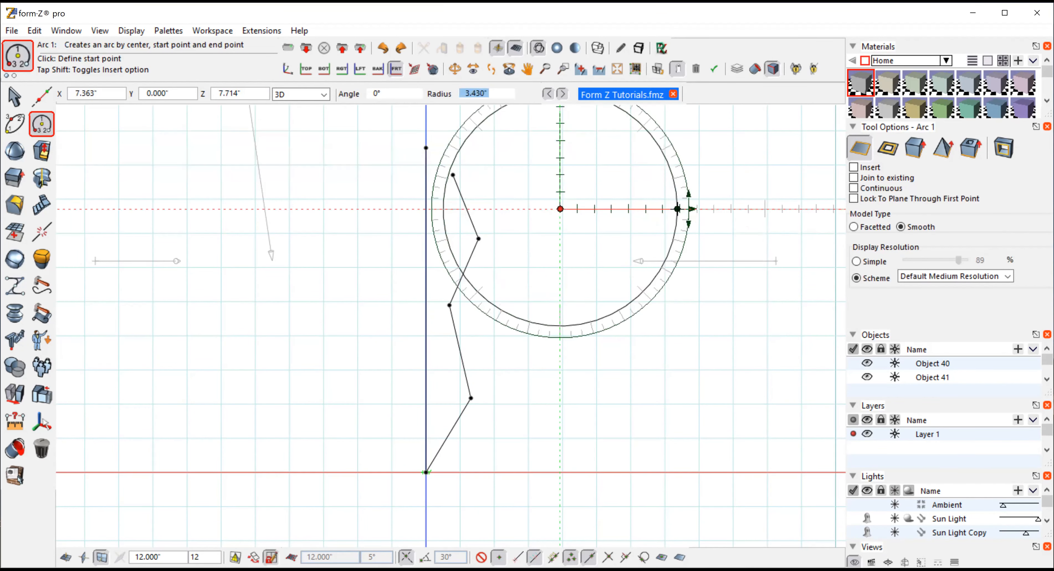
pyautogui.click(626, 209)
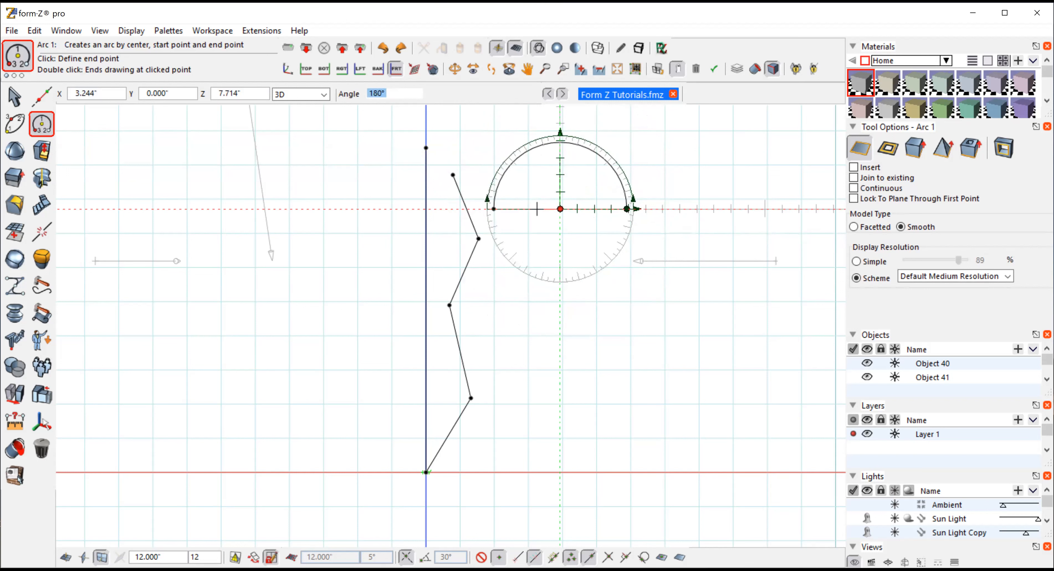
pyautogui.click(544, 186)
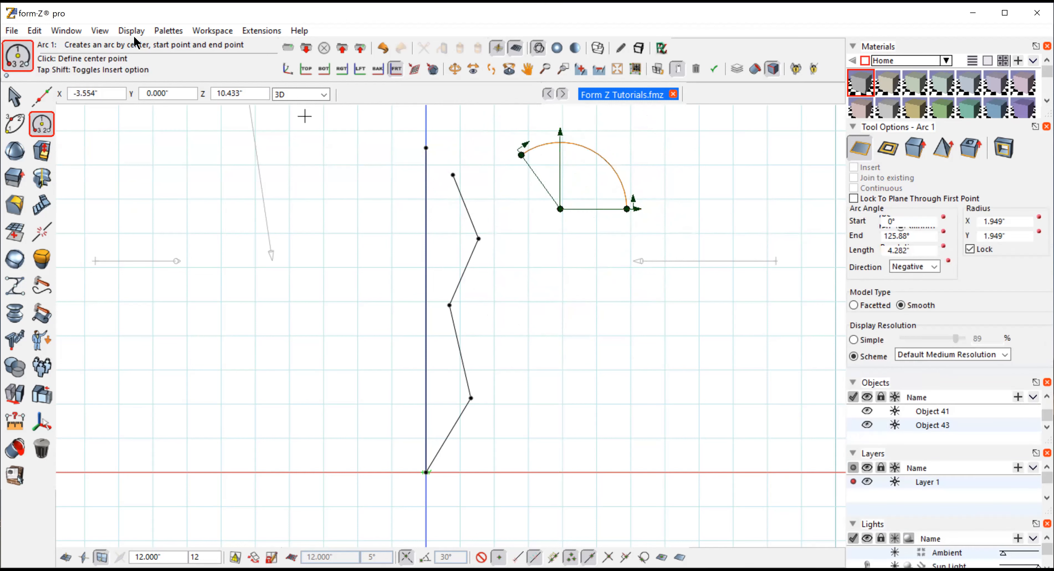
pyautogui.click(34, 31)
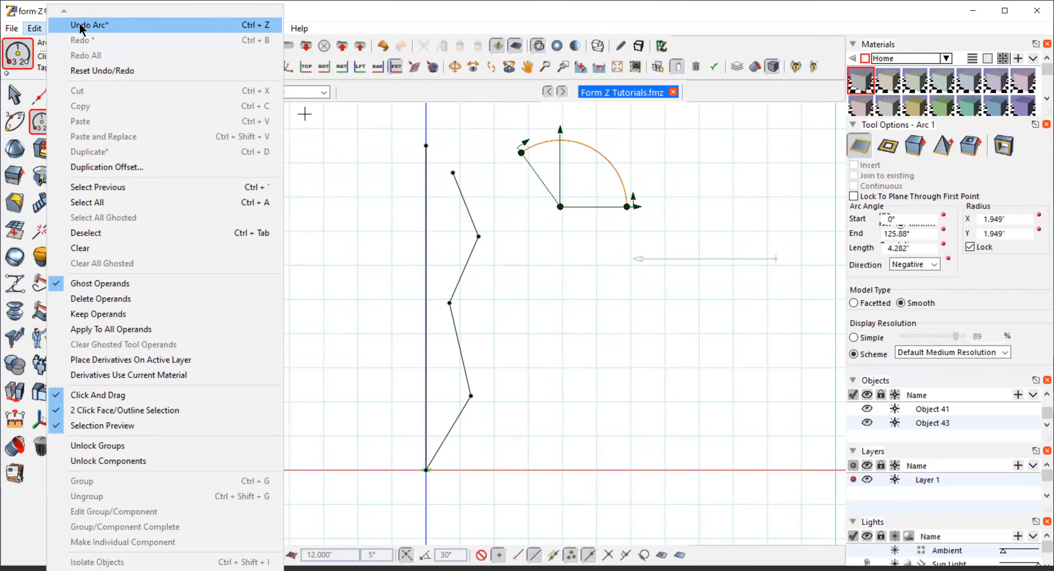
pyautogui.hotkey('ctrl', 'z')
# - Draw a three-point arc (Arc 5) from the origin to about Z 4.98' on the vertical line, bulging about 0.67' toward the zigzag
pyautogui.click(41, 122)
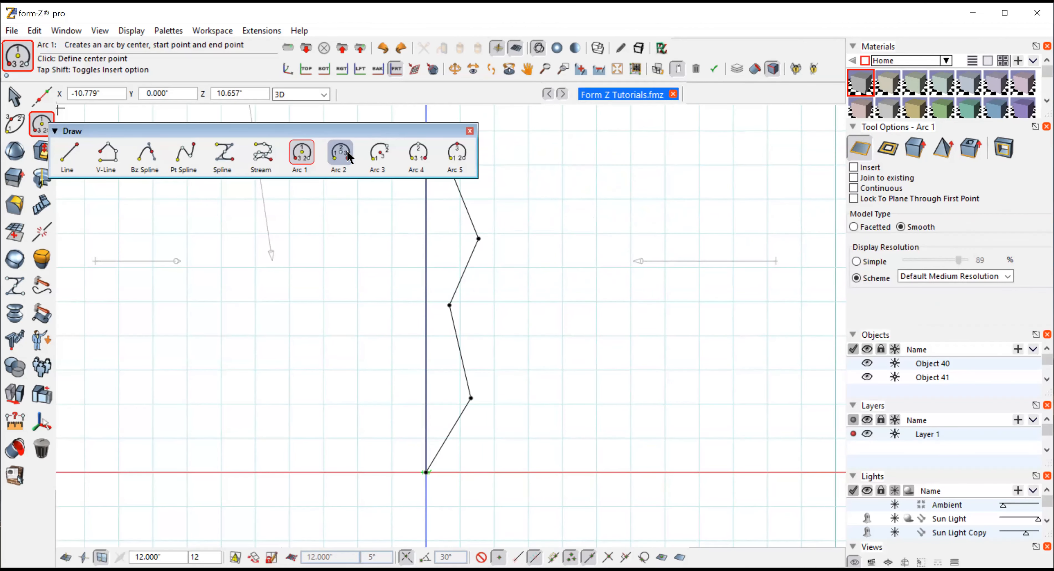
pyautogui.click(457, 152)
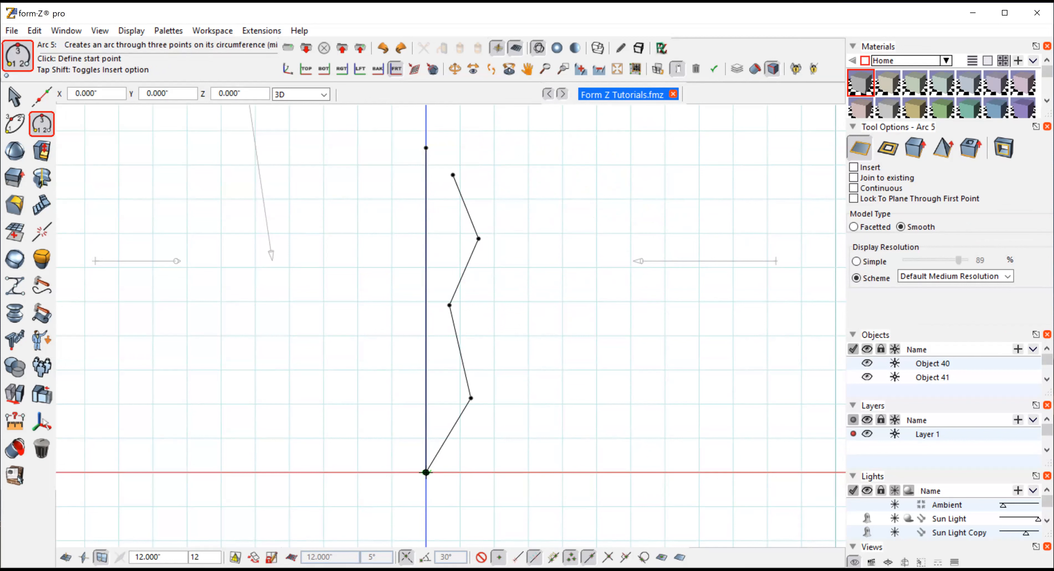
pyautogui.click(426, 472)
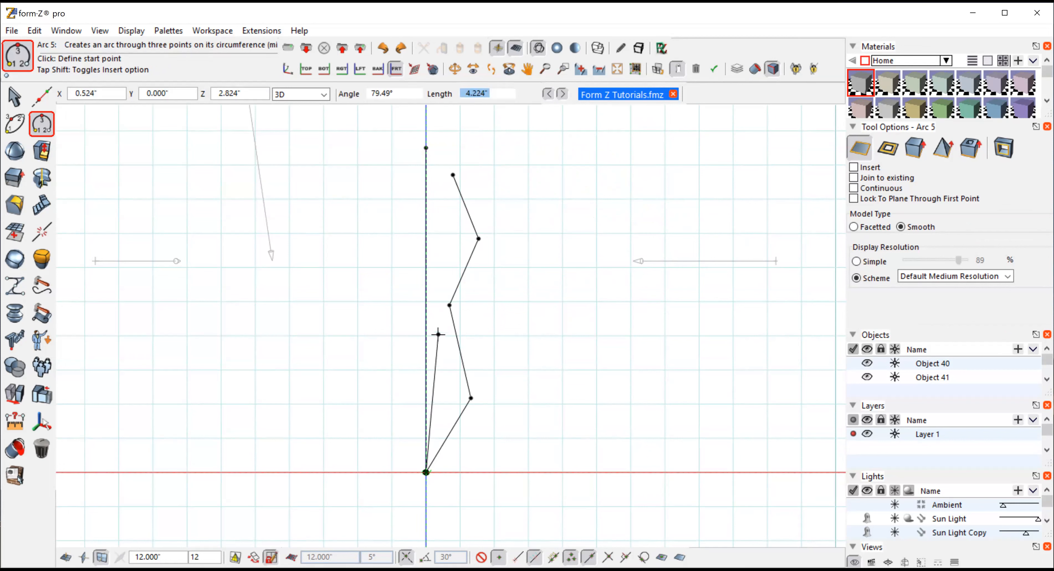
pyautogui.click(425, 302)
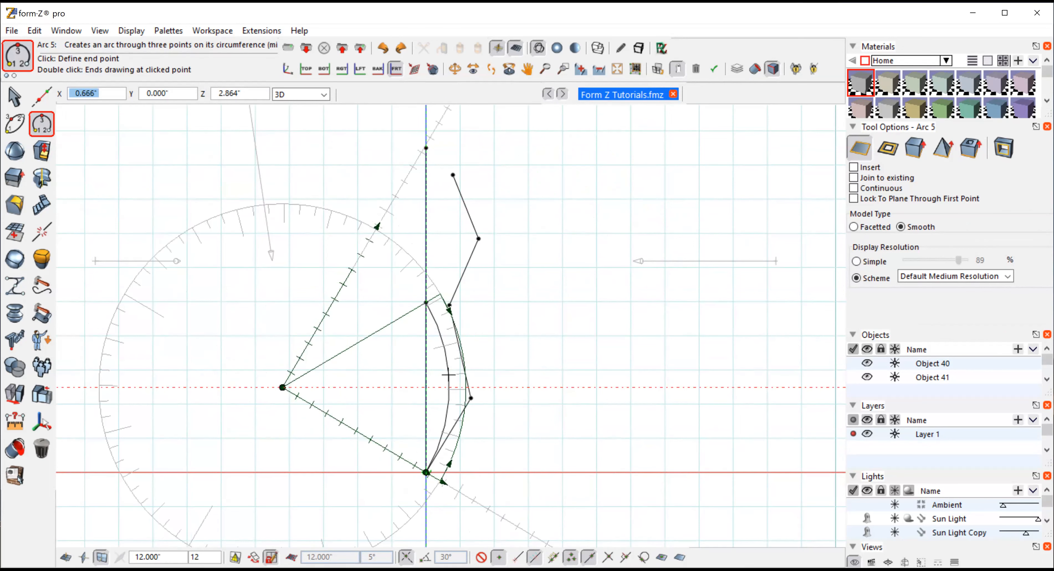
pyautogui.click(449, 375)
pyautogui.click(14, 96)
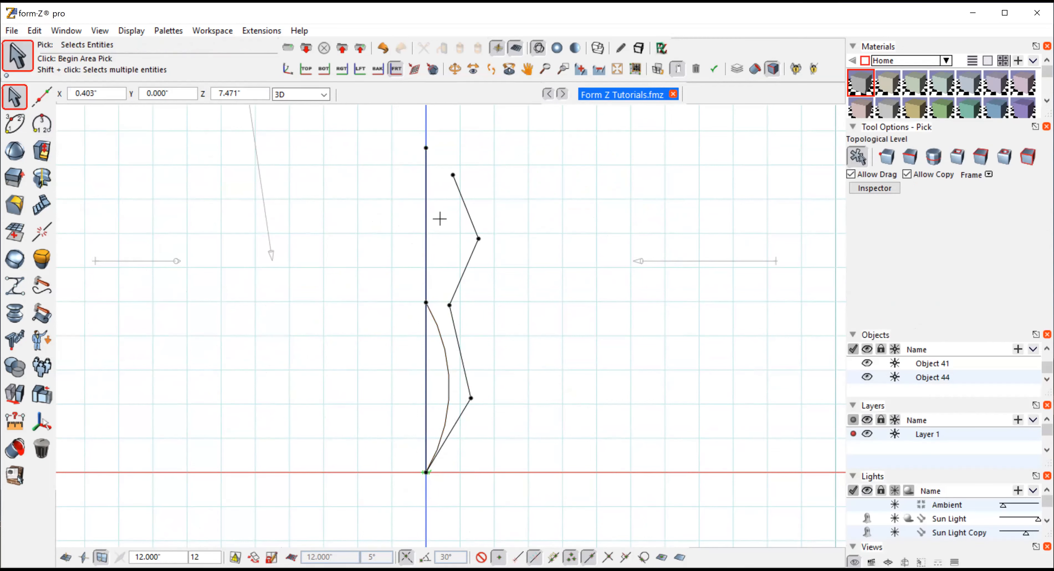
# - Try rotating the three-point arc itself 180° about its upper endpoint, and undo the rotation
pyautogui.click(445, 358)
pyautogui.click(11, 399)
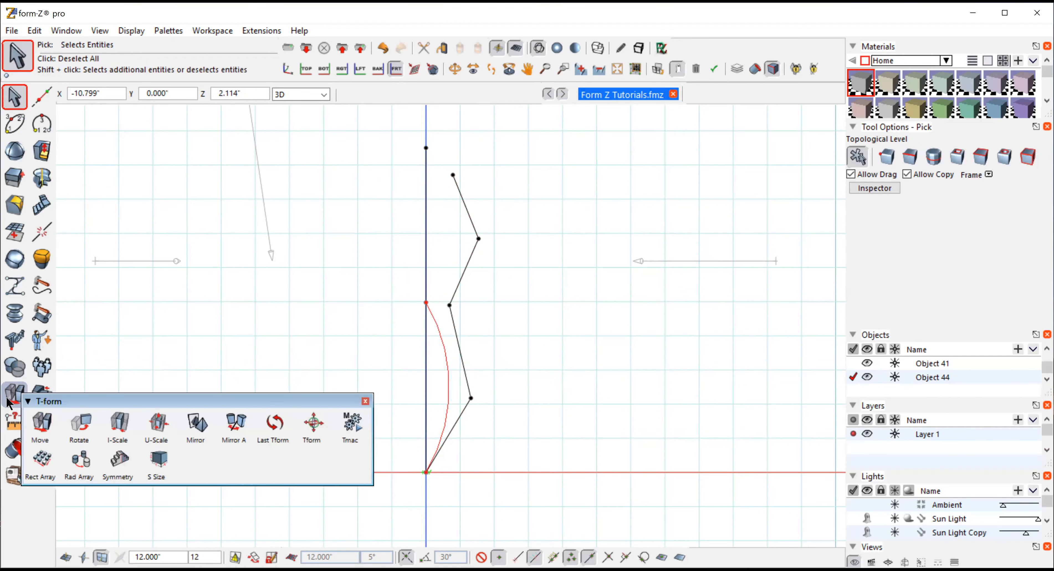
pyautogui.click(79, 426)
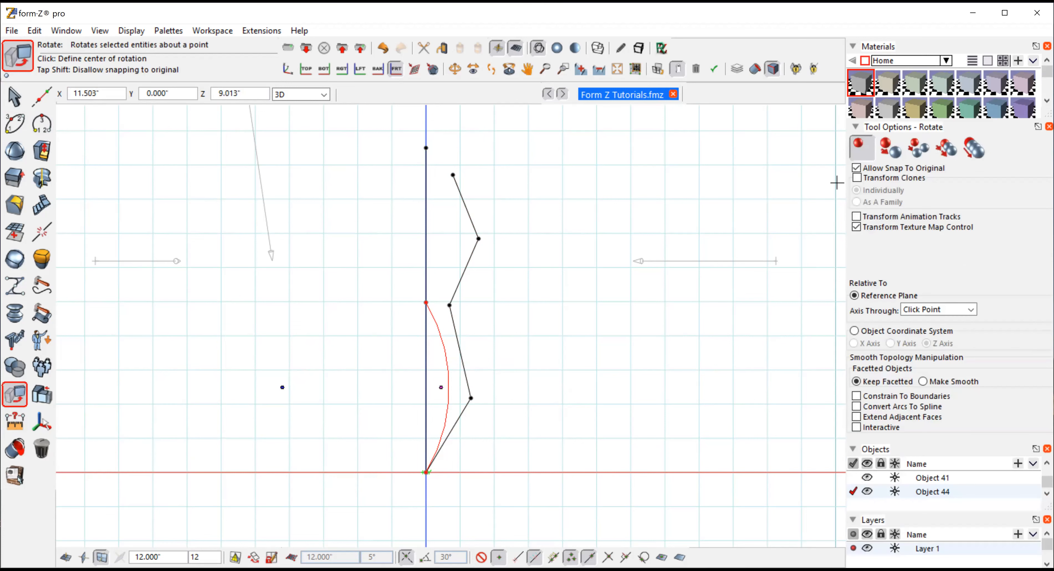
pyautogui.click(426, 303)
pyautogui.write('180')
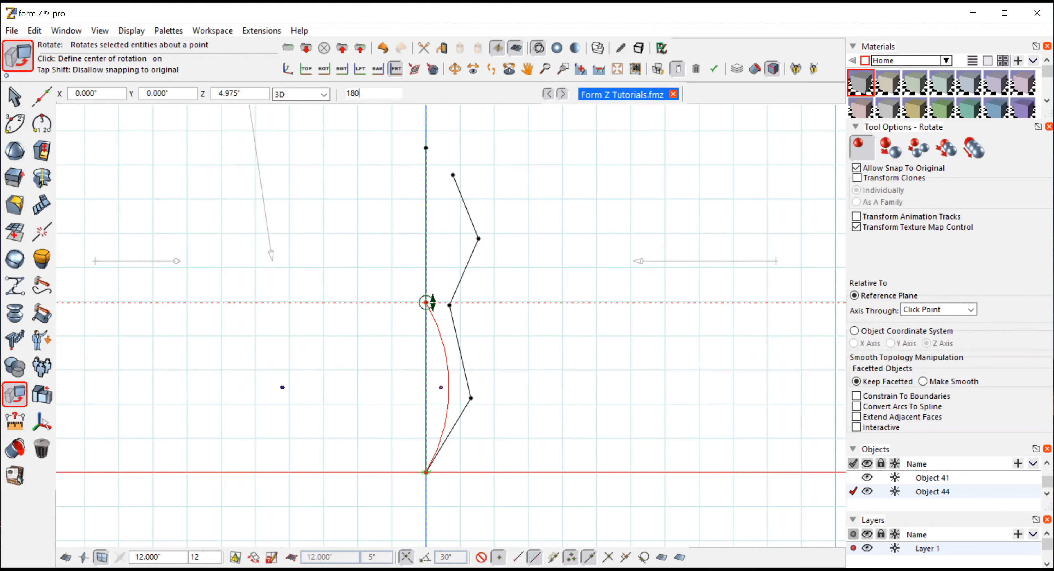
pyautogui.press('Return')
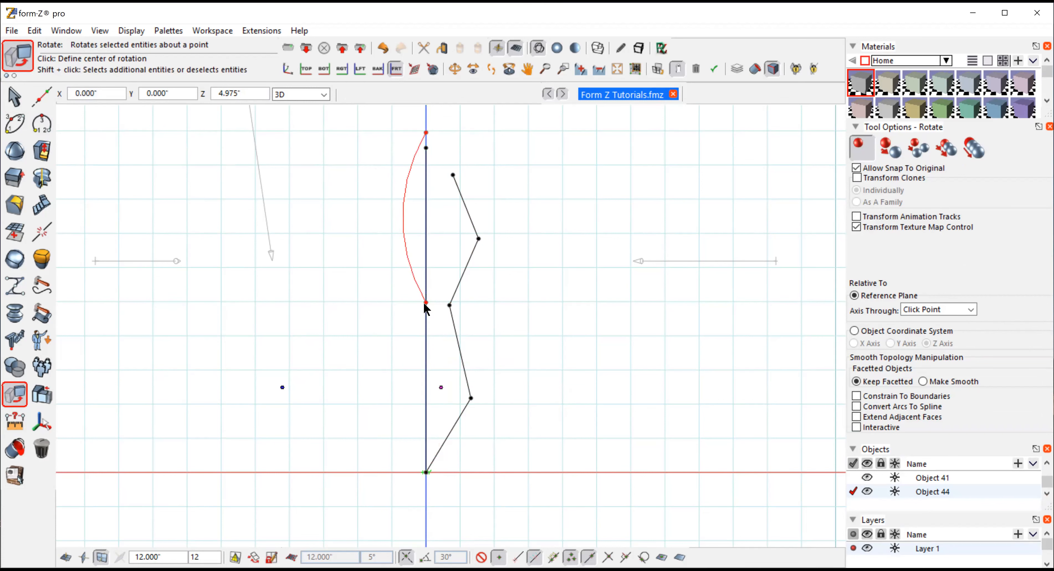
pyautogui.click(39, 29)
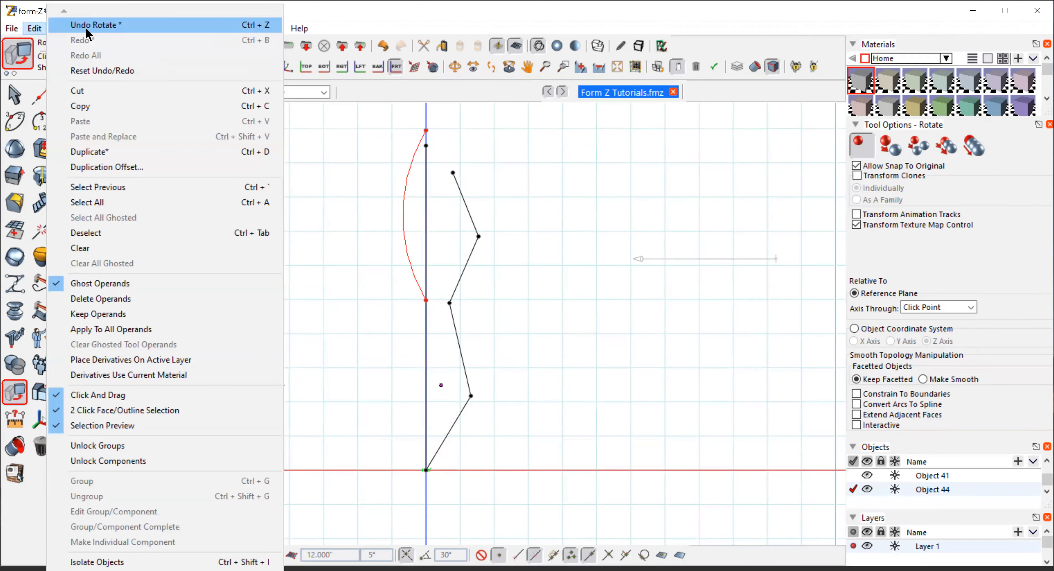
# - Rotate a single copy of the arc 180° about its upper endpoint, keeping the original arc
pyautogui.click(887, 146)
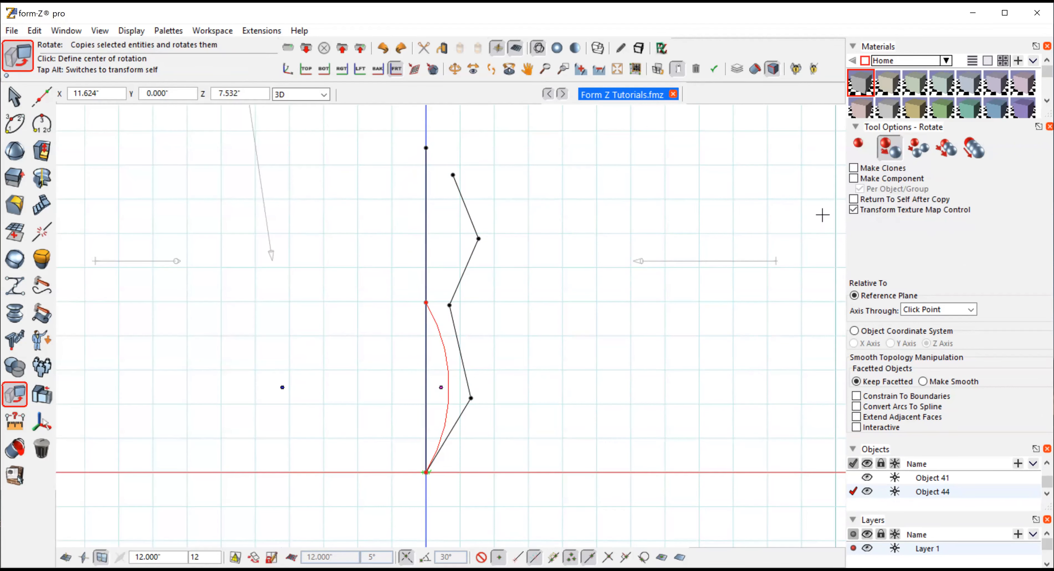
pyautogui.click(426, 302)
pyautogui.write('180')
pyautogui.press('Return')
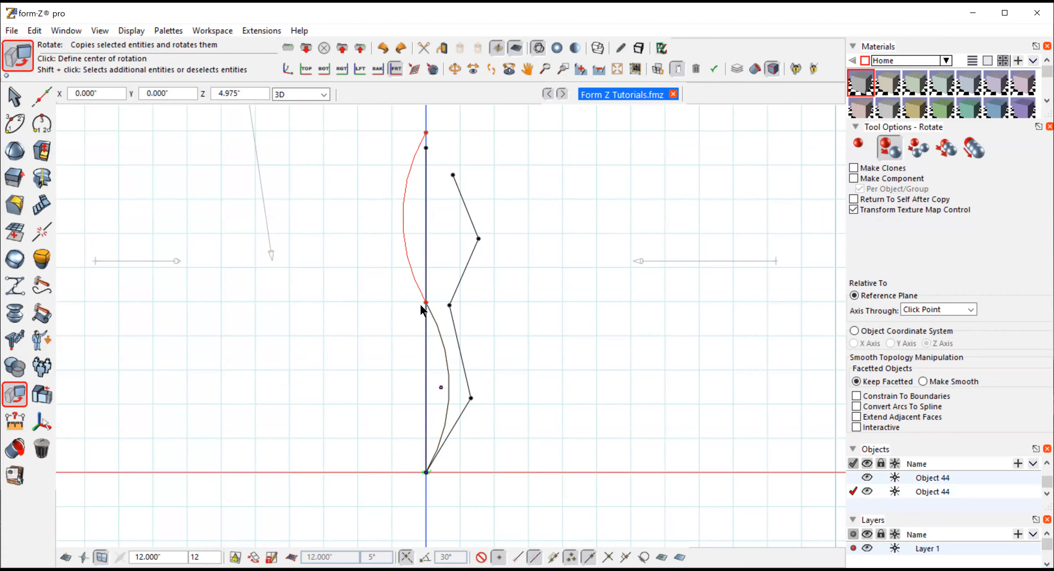
# - Deselect the rotated copy and join the lower and upper arcs into one continuous S-shaped curve
pyautogui.click(454, 69)
pyautogui.moveTo(517, 326); pyautogui.dragTo(169, 138)
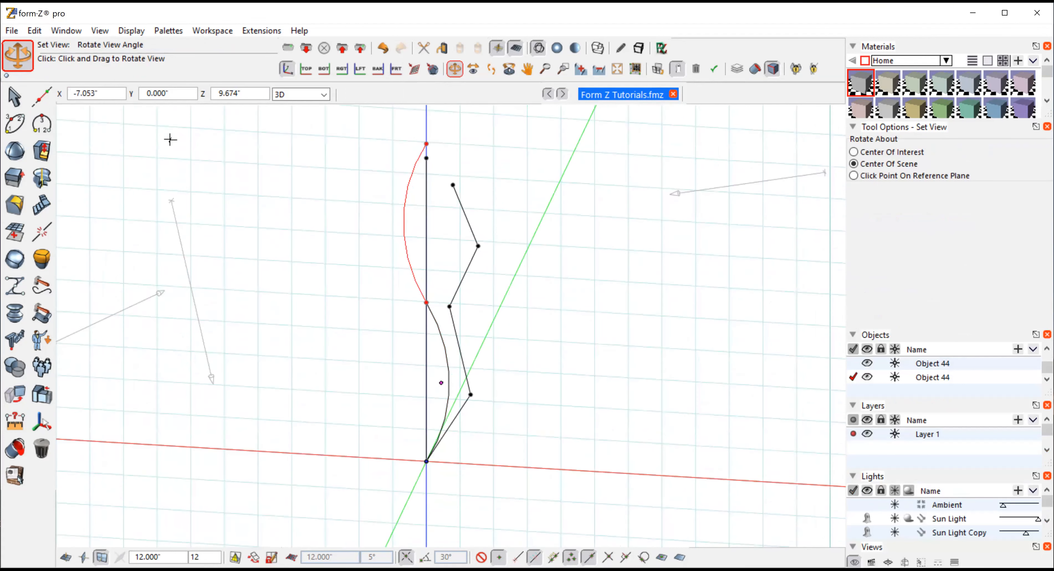
pyautogui.click(15, 98)
pyautogui.click(40, 127)
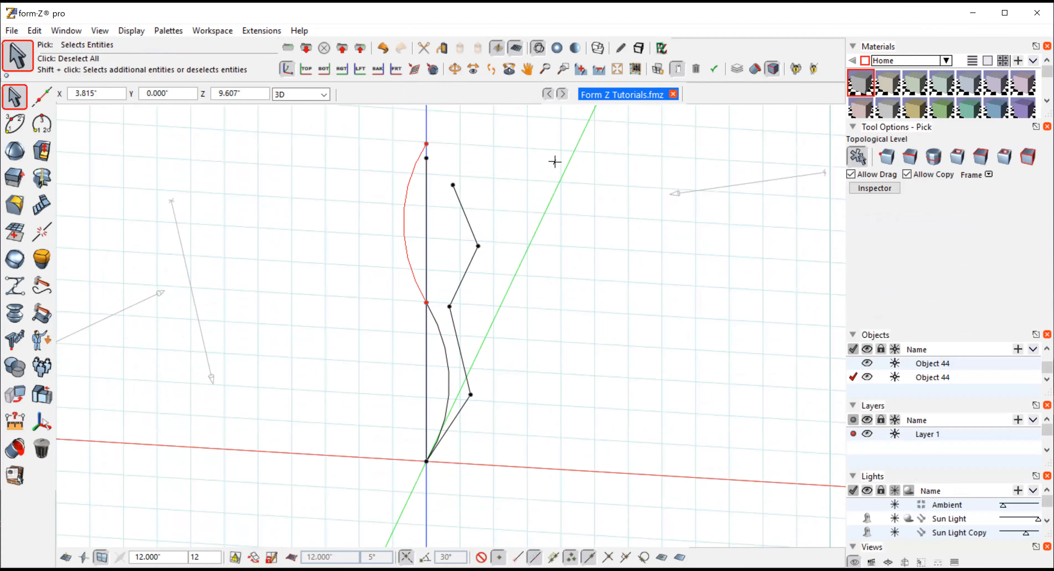
pyautogui.click(158, 158)
pyautogui.click(15, 98)
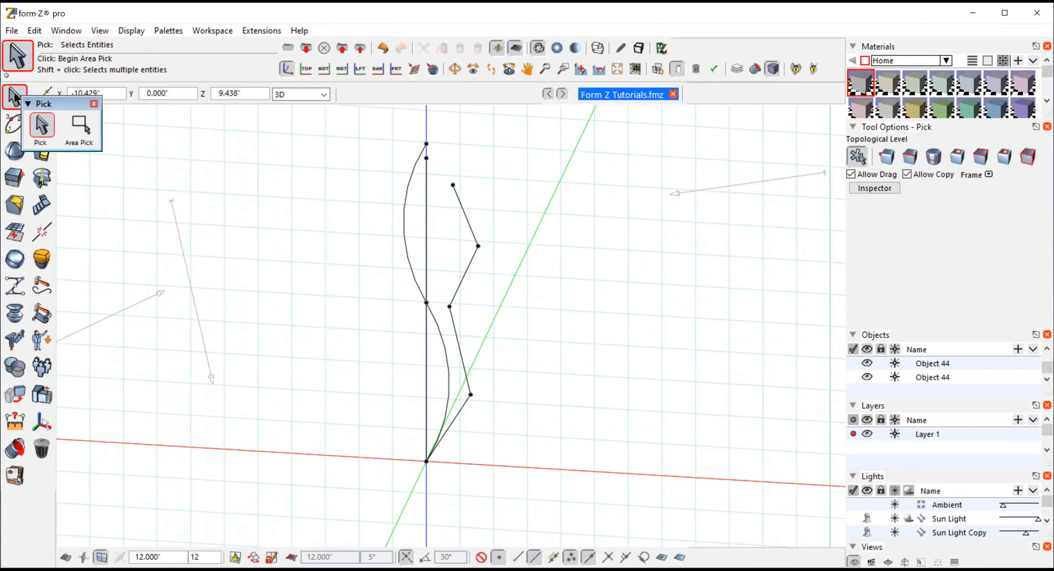
pyautogui.click(40, 127)
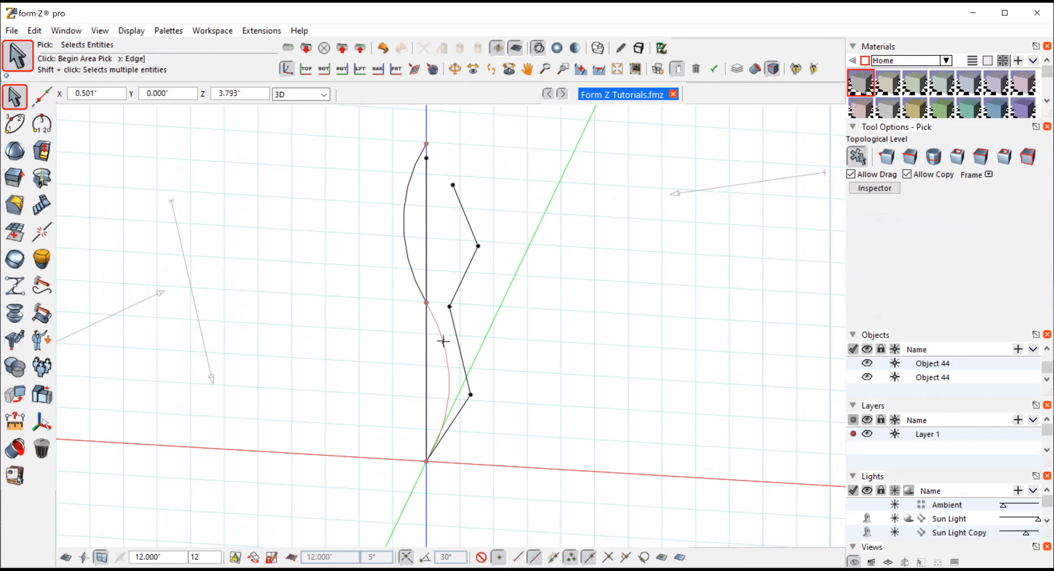
pyautogui.click(41, 232)
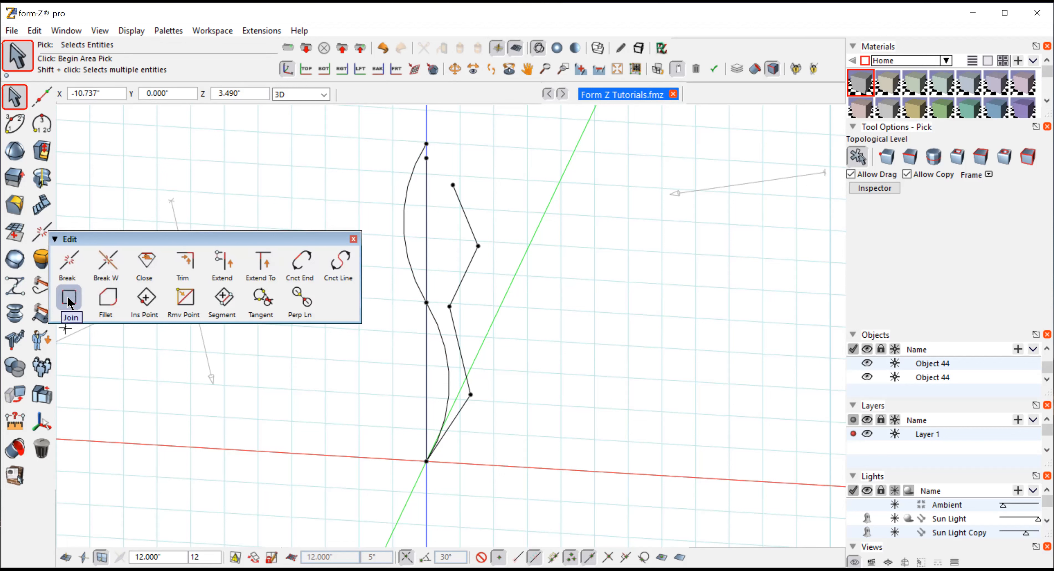
pyautogui.click(442, 349)
pyautogui.click(408, 250)
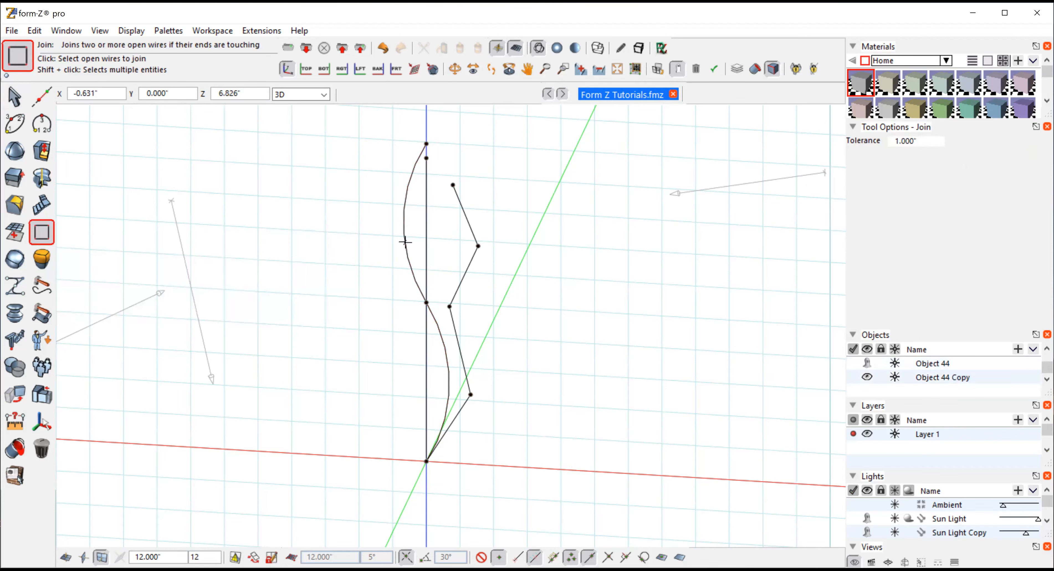
# - Move the joined S-curve itself, without copying, about 1.7' along positive X in front view, away from the vertical line
pyautogui.click(9, 96)
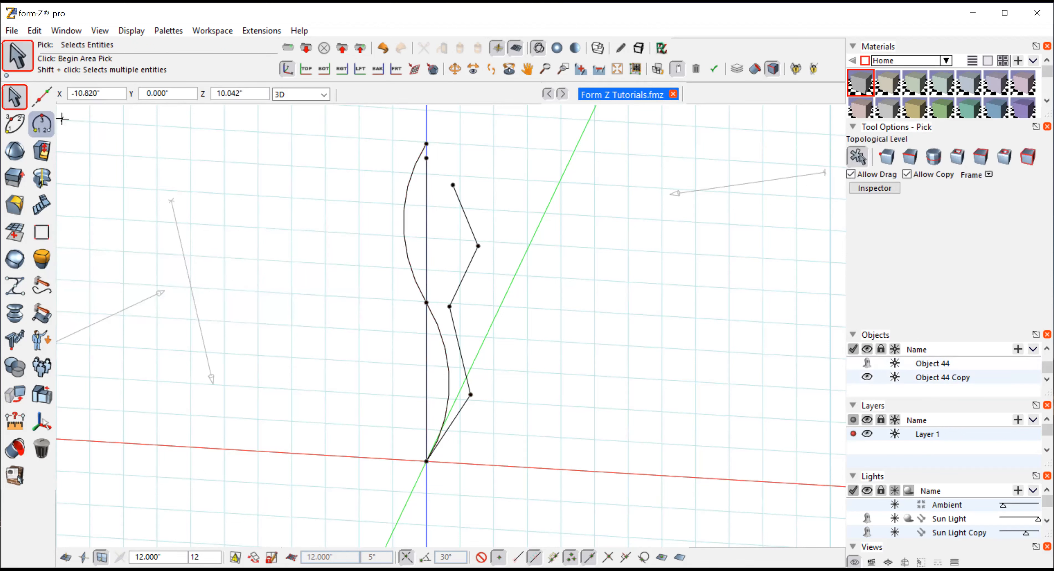
pyautogui.click(401, 222)
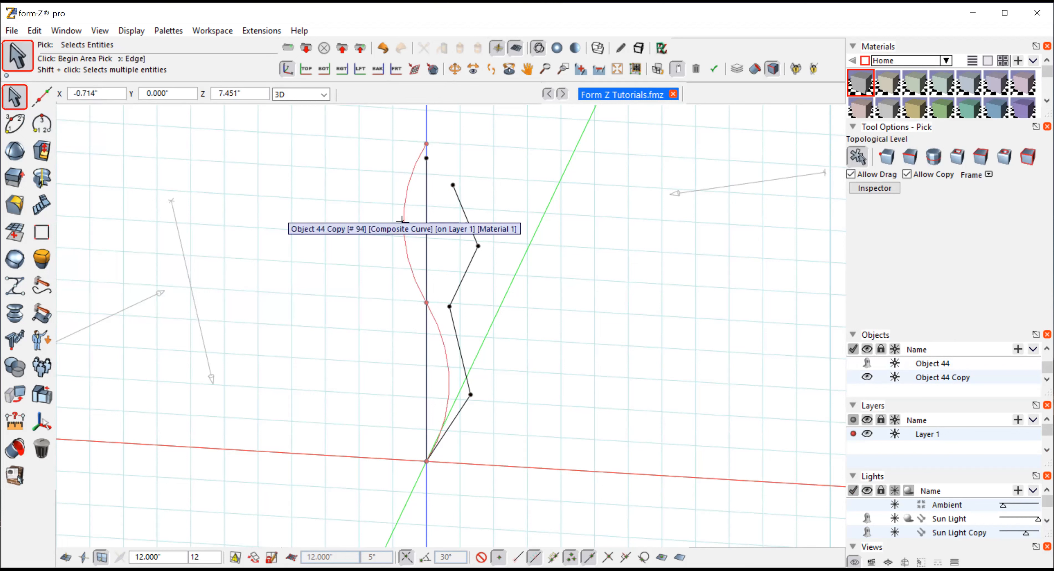
pyautogui.click(401, 221)
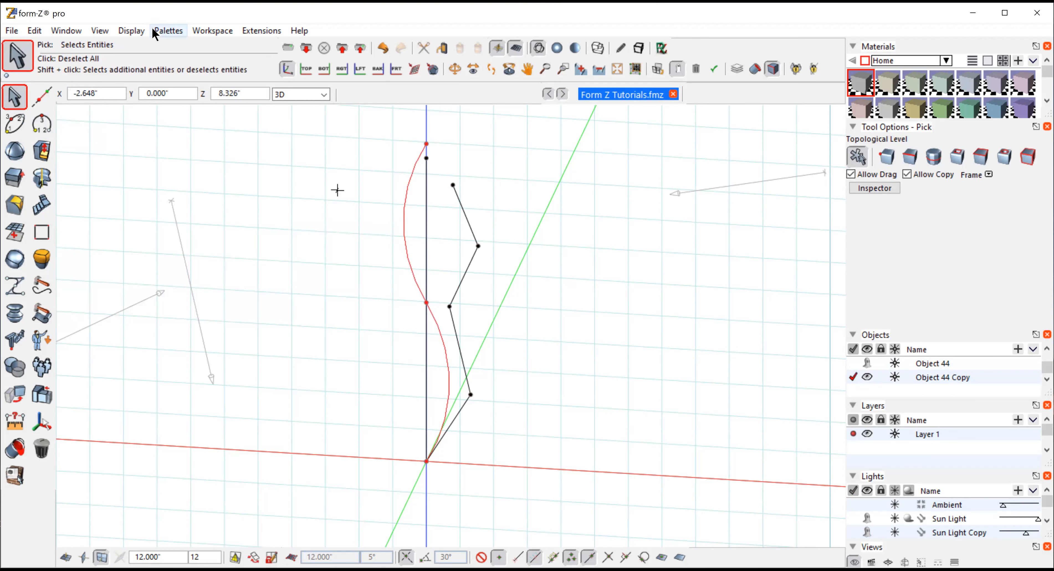
pyautogui.click(98, 34)
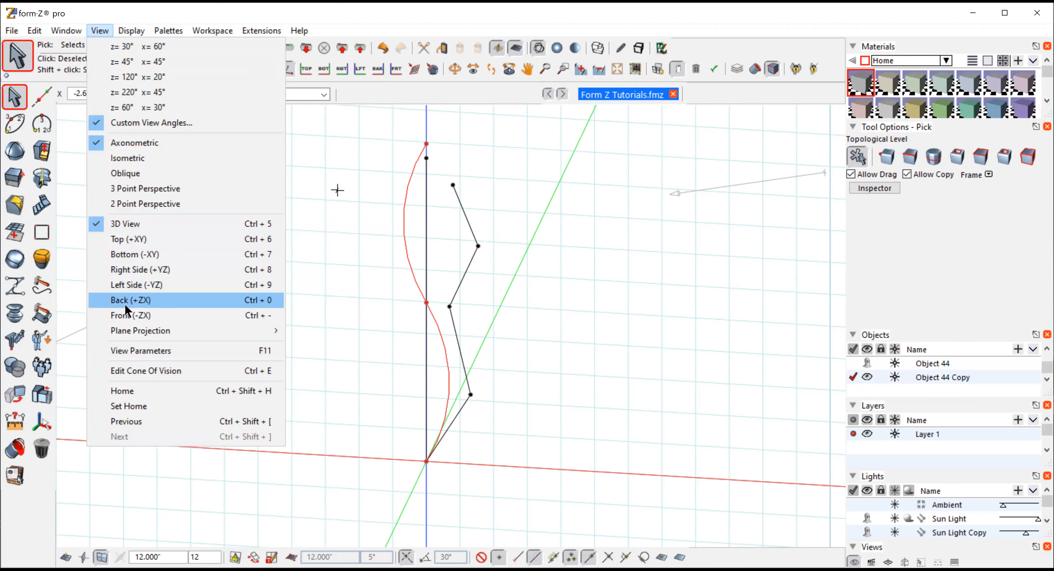
pyautogui.click(123, 315)
pyautogui.click(15, 395)
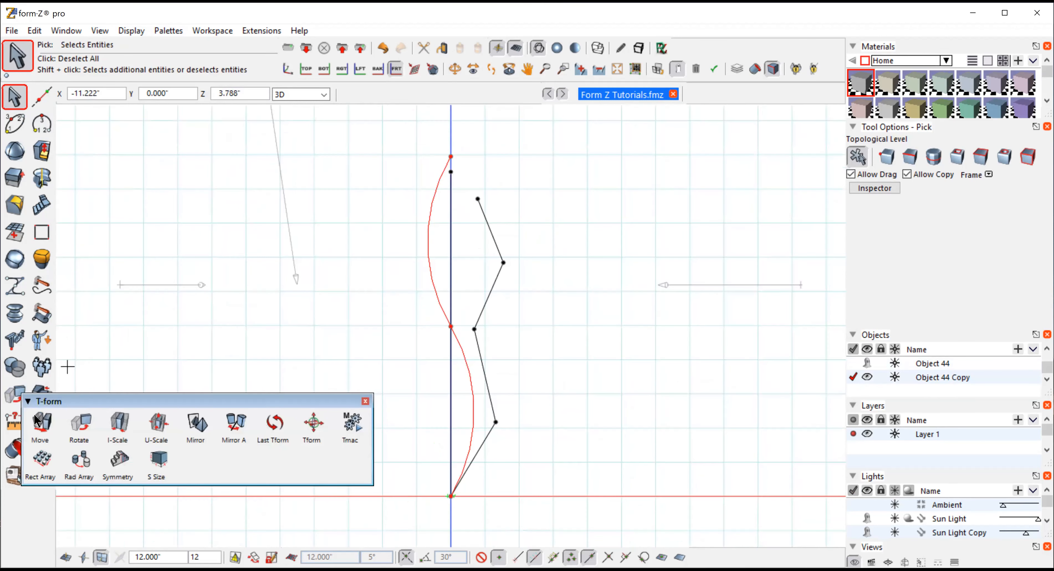
pyautogui.click(41, 424)
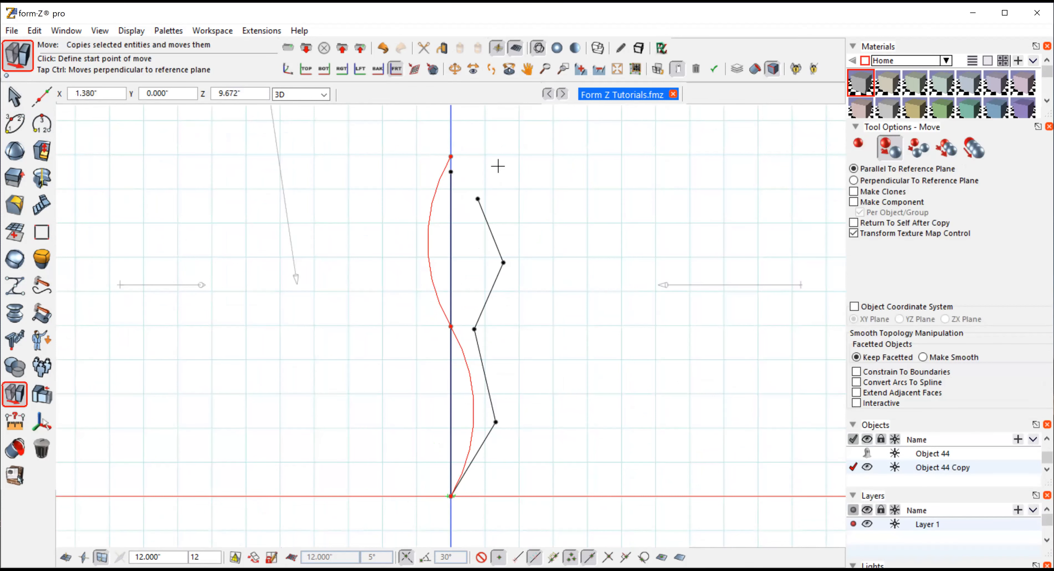
pyautogui.click(859, 146)
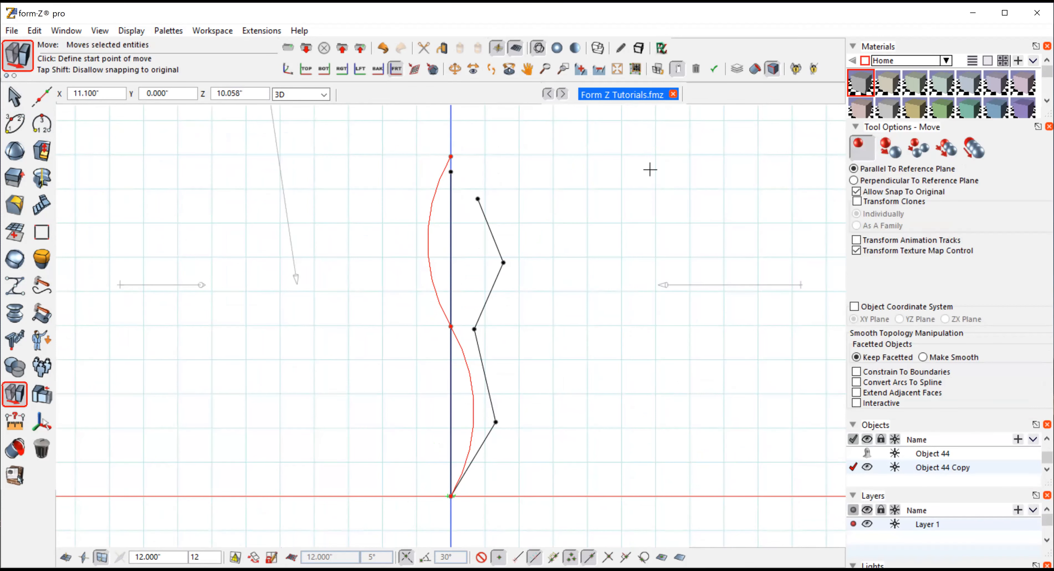
pyautogui.click(533, 152)
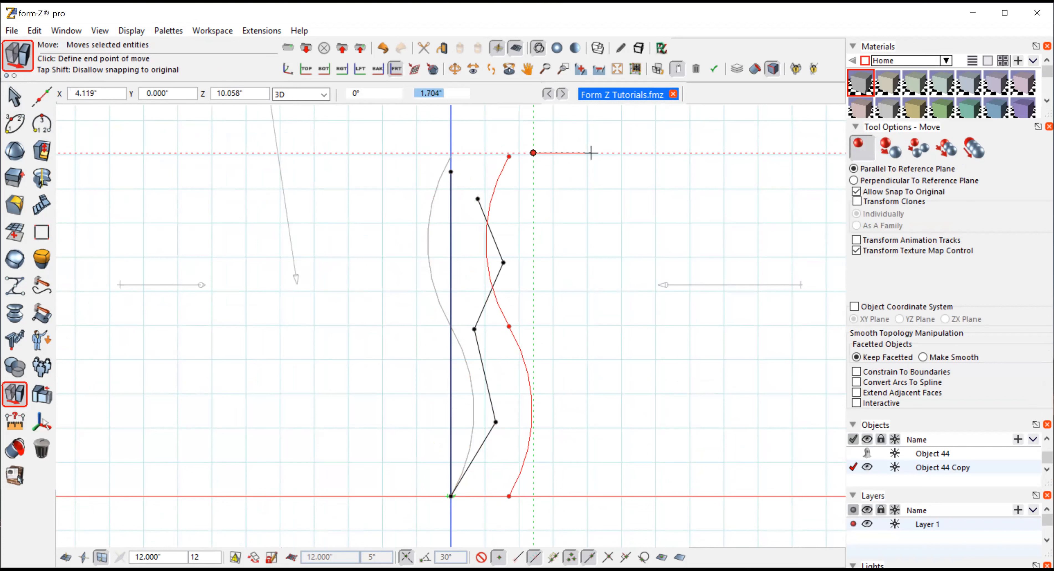
pyautogui.click(590, 153)
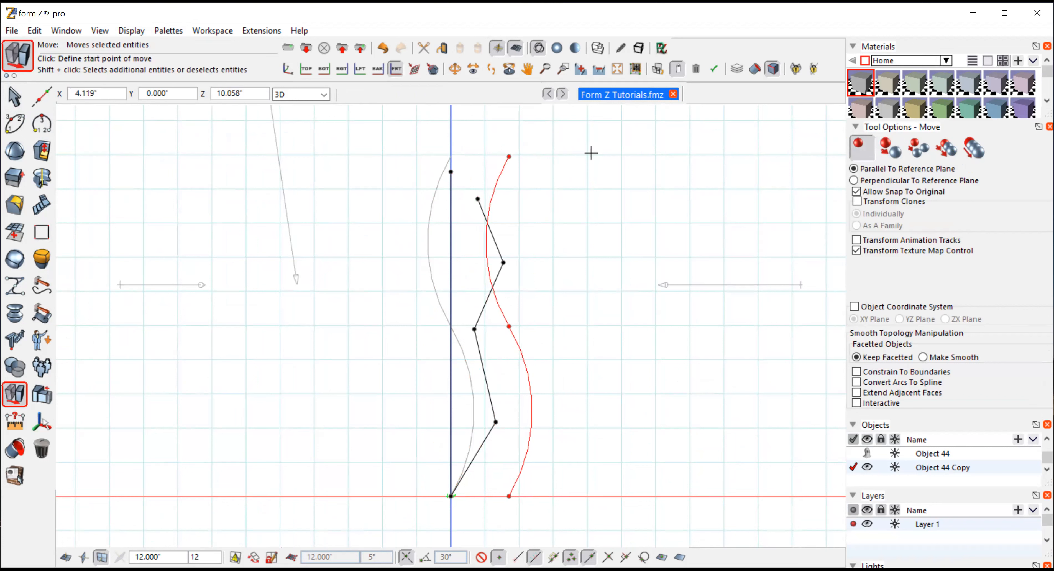
# - Revolve the moved S-curve 180° clockwise around the vertical Z axis as a smooth, continuous surface
pyautogui.click(454, 68)
pyautogui.moveTo(591, 195); pyautogui.dragTo(469, 266)
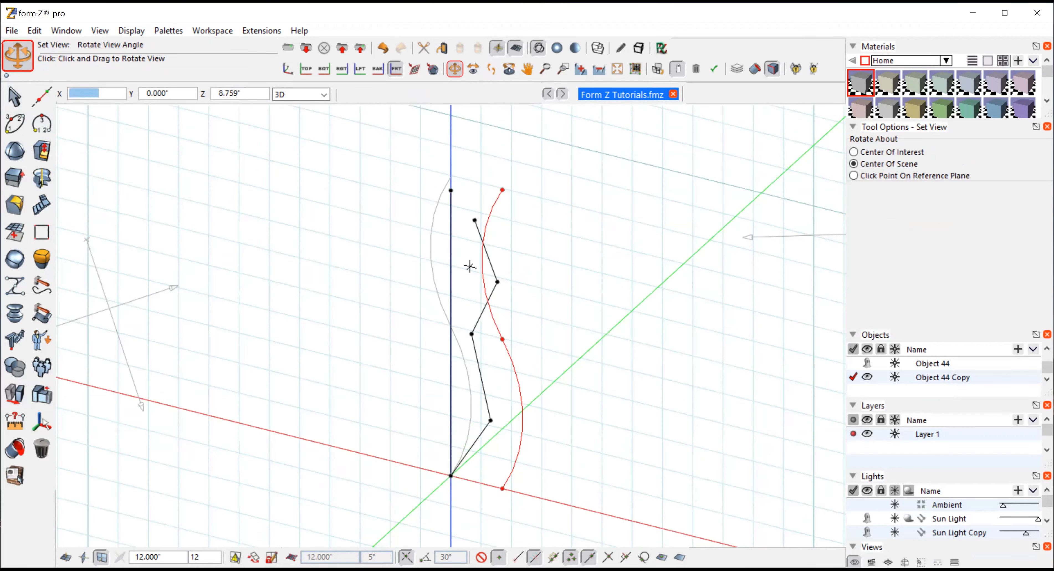
pyautogui.click(15, 97)
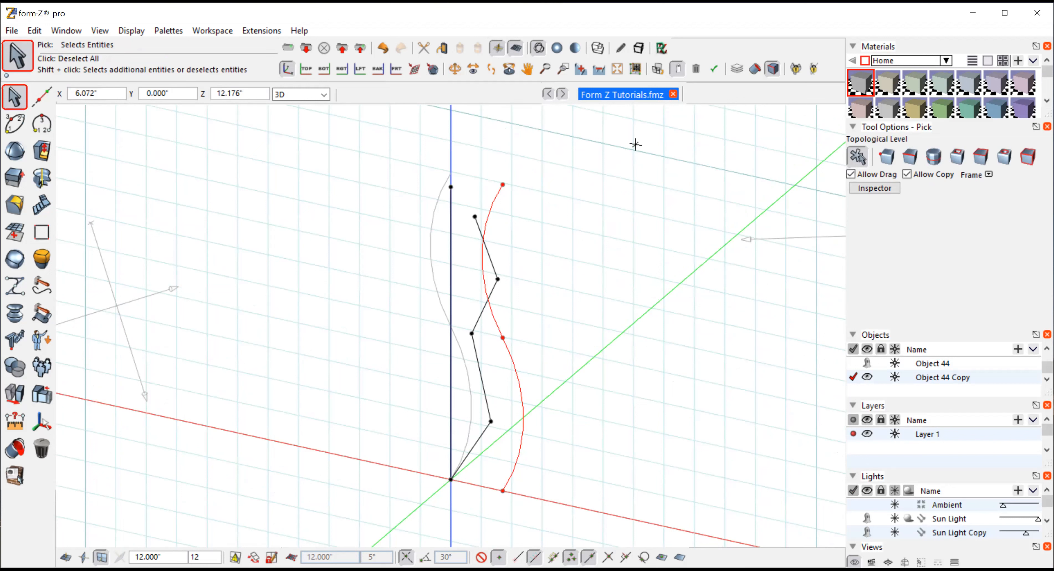
pyautogui.click(679, 143)
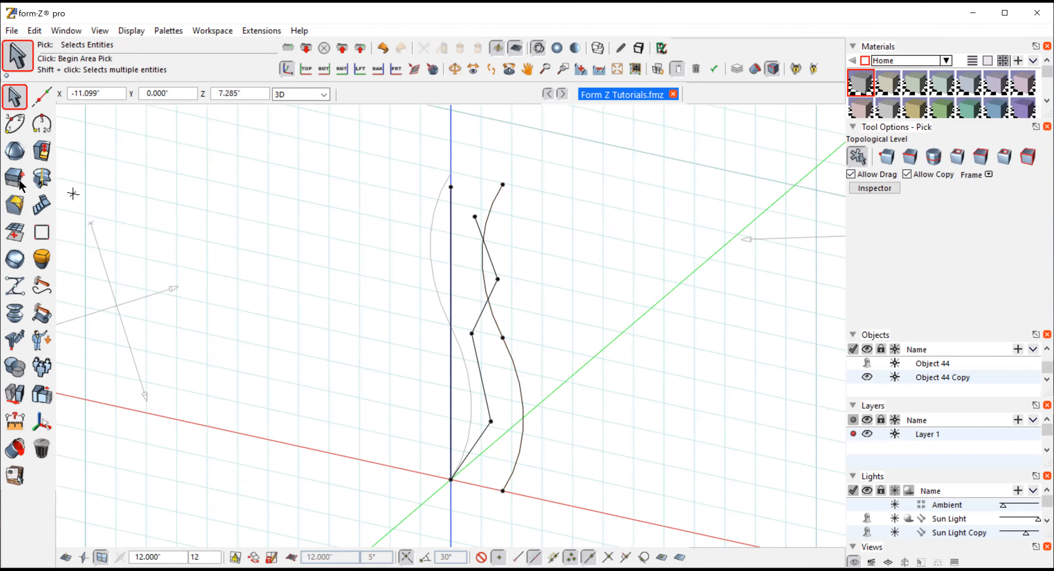
pyautogui.click(11, 184)
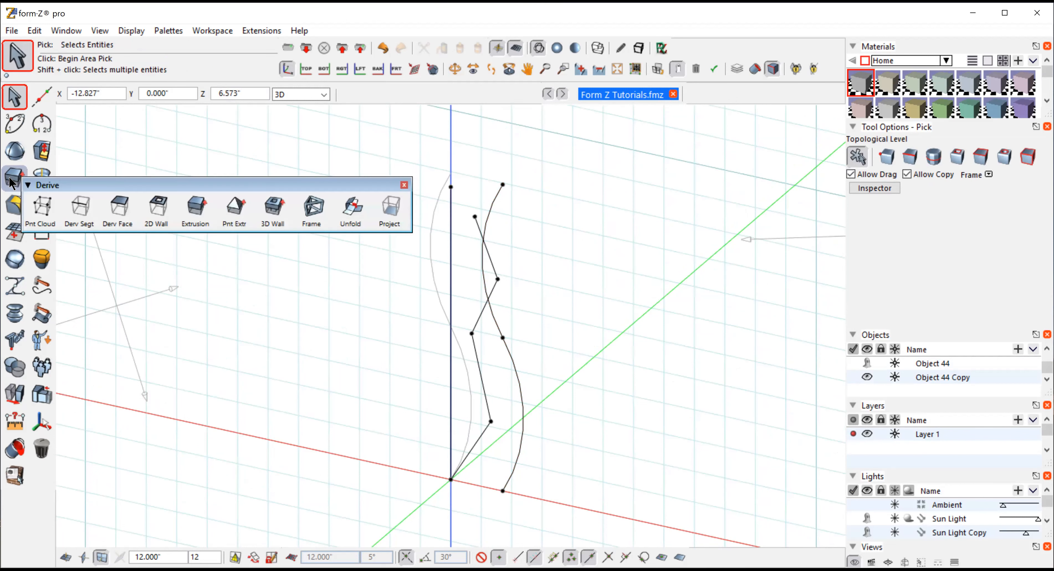
pyautogui.click(42, 179)
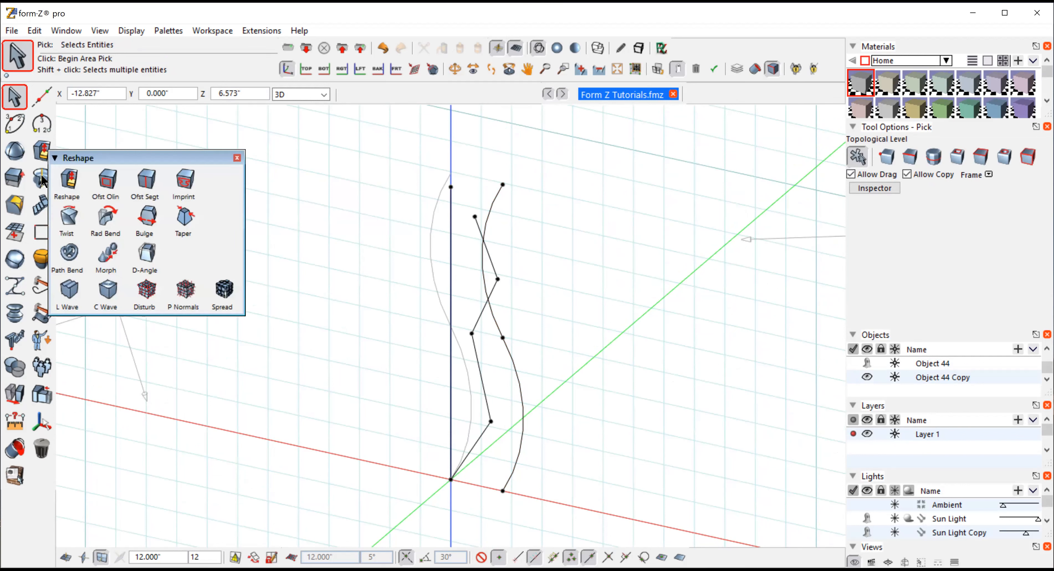
pyautogui.click(42, 180)
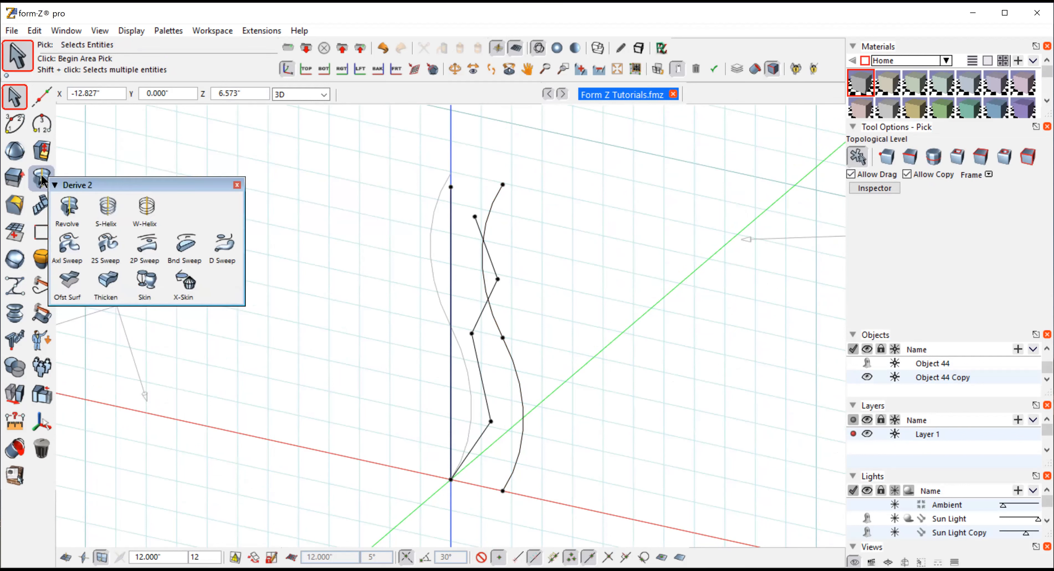
pyautogui.click(71, 208)
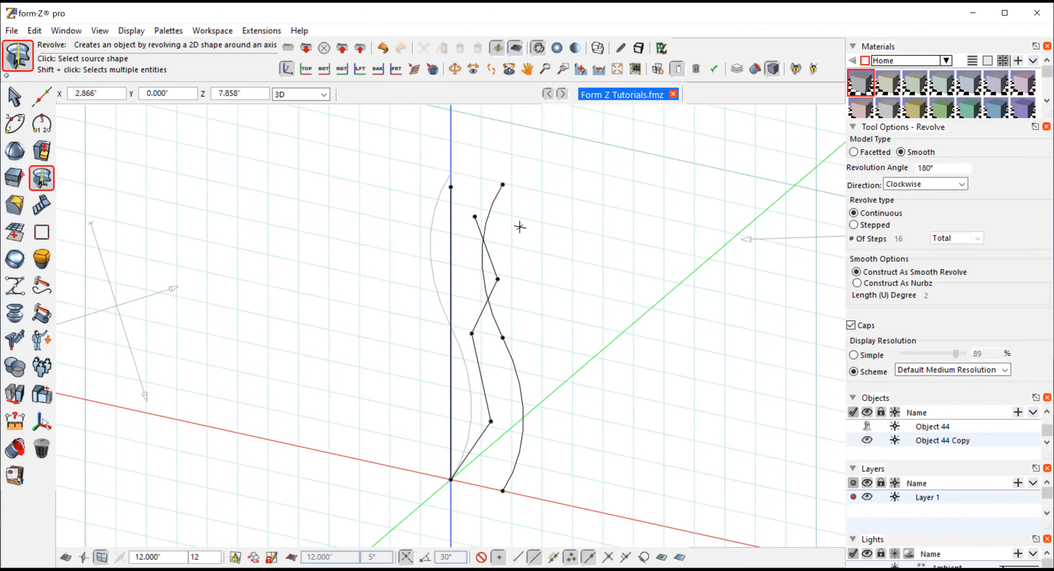
pyautogui.click(494, 193)
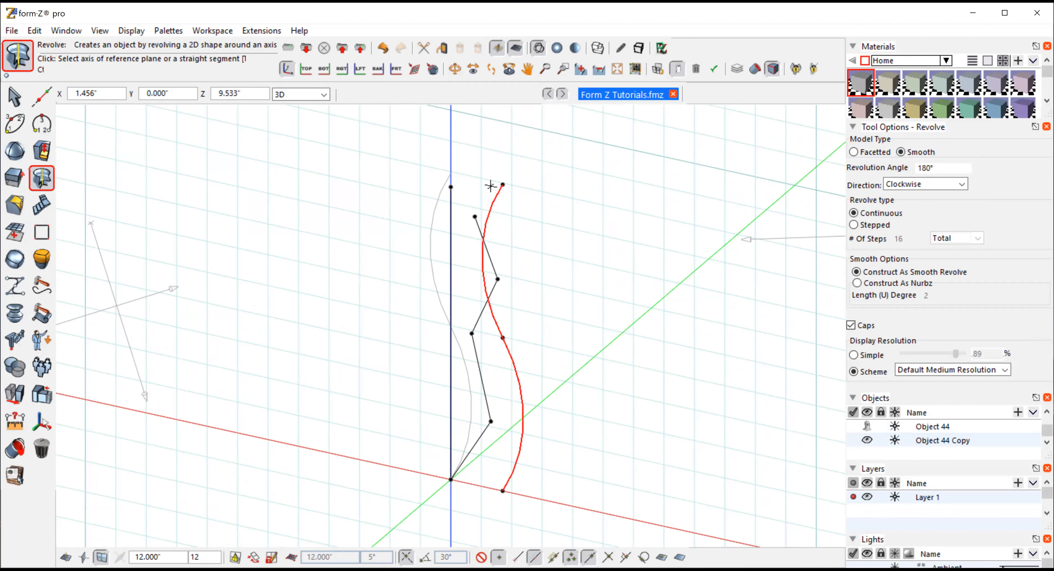
pyautogui.click(449, 150)
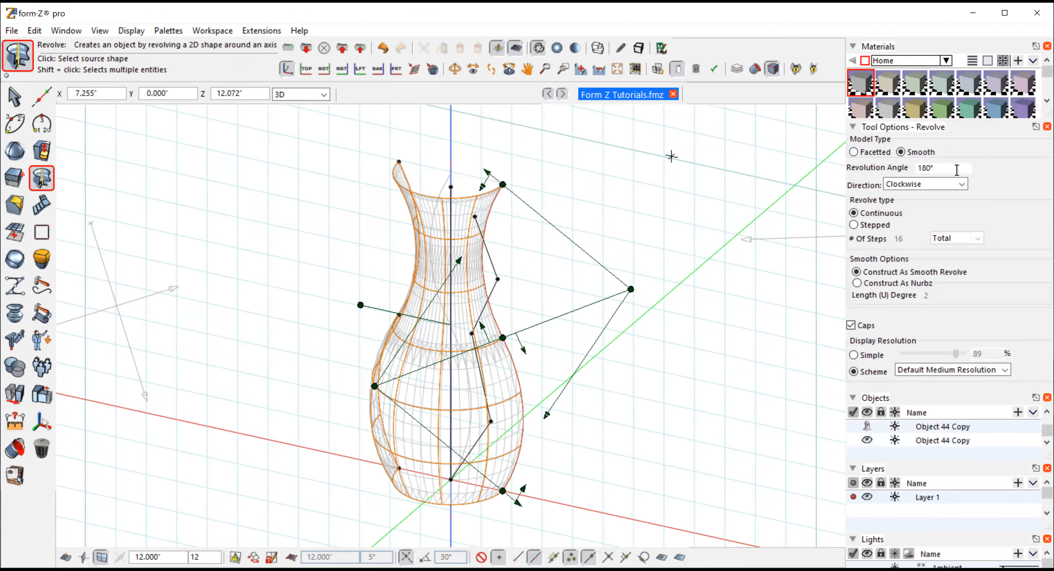
# - Display the revolved vase shaded and examine its outer surface and open side from different angles
pyautogui.click(455, 69)
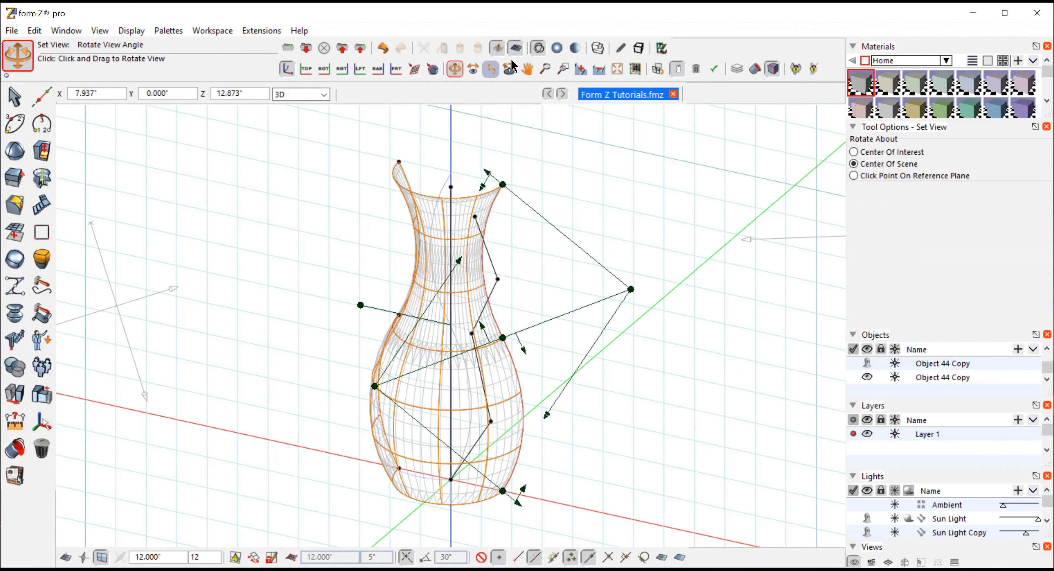
pyautogui.click(556, 47)
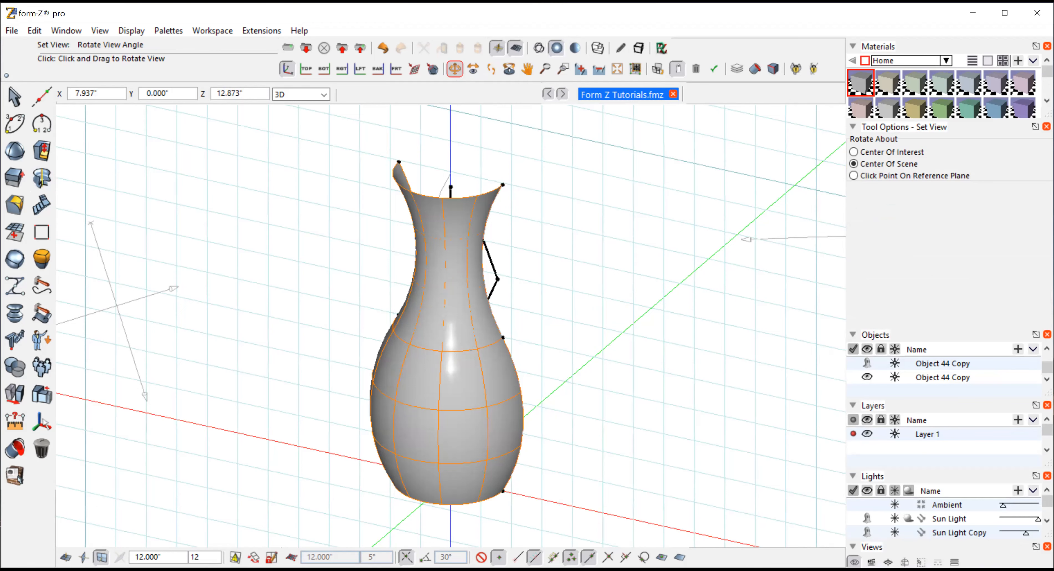
pyautogui.moveTo(682, 283); pyautogui.dragTo(316, 282)
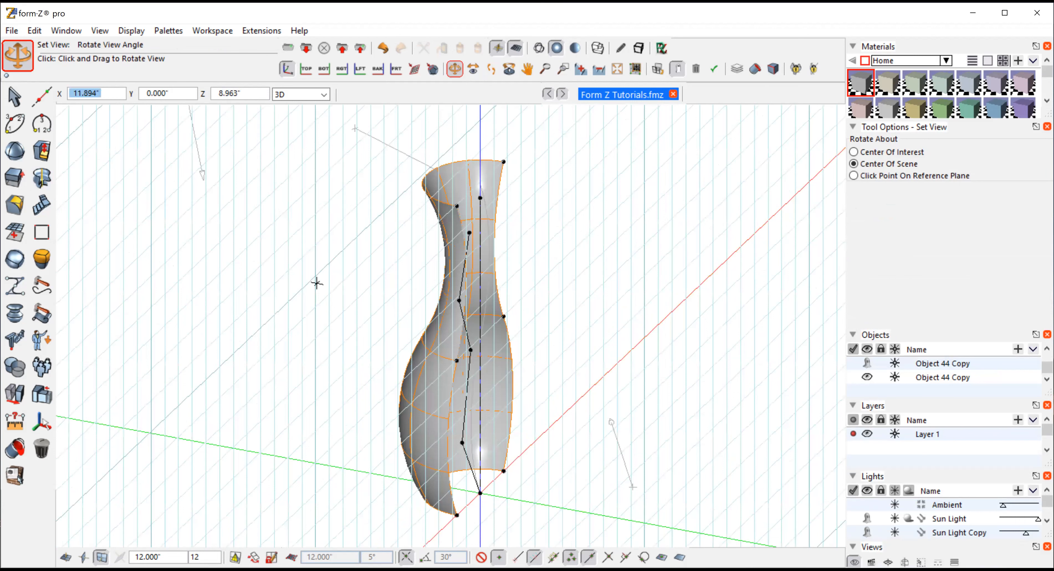
pyautogui.moveTo(316, 283); pyautogui.dragTo(670, 285)
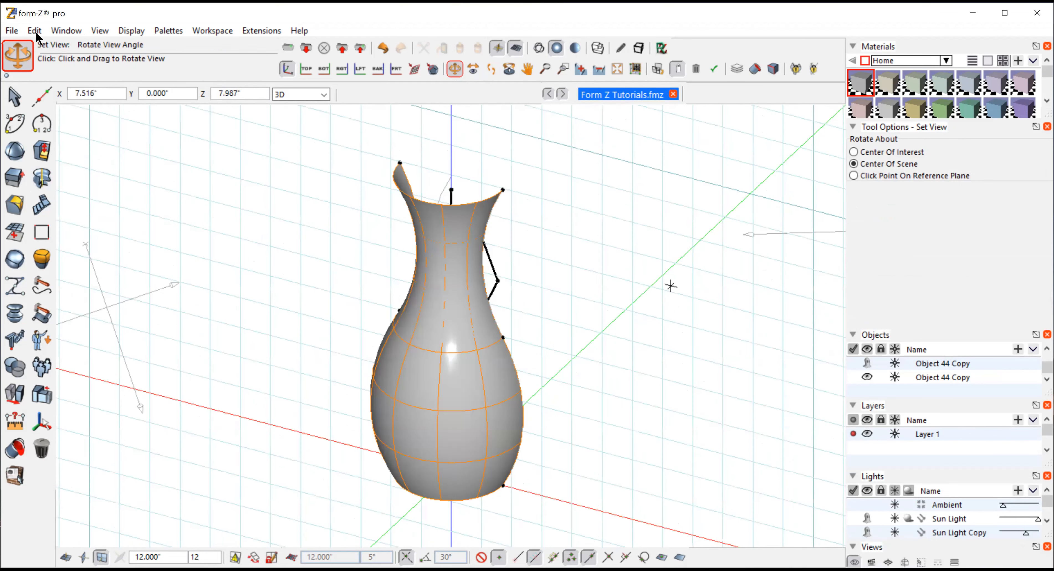
# - Undo the half revolve and revolve the S-curve 360° clockwise around the vertical line as a smooth, continuous surface
pyautogui.hotkey('ctrl', 'z')
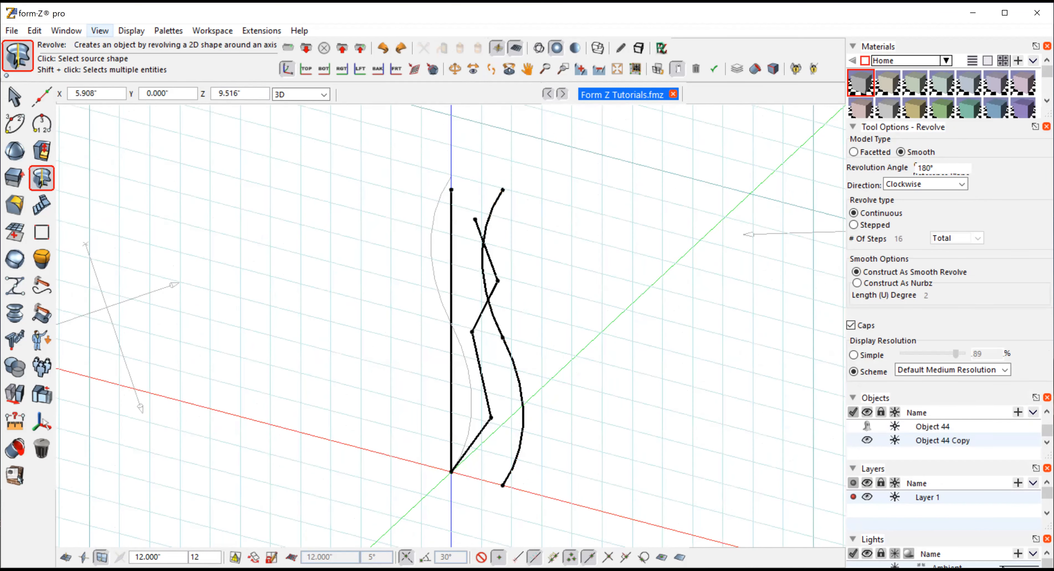
pyautogui.click(952, 169)
pyautogui.write('360')
pyautogui.click(496, 202)
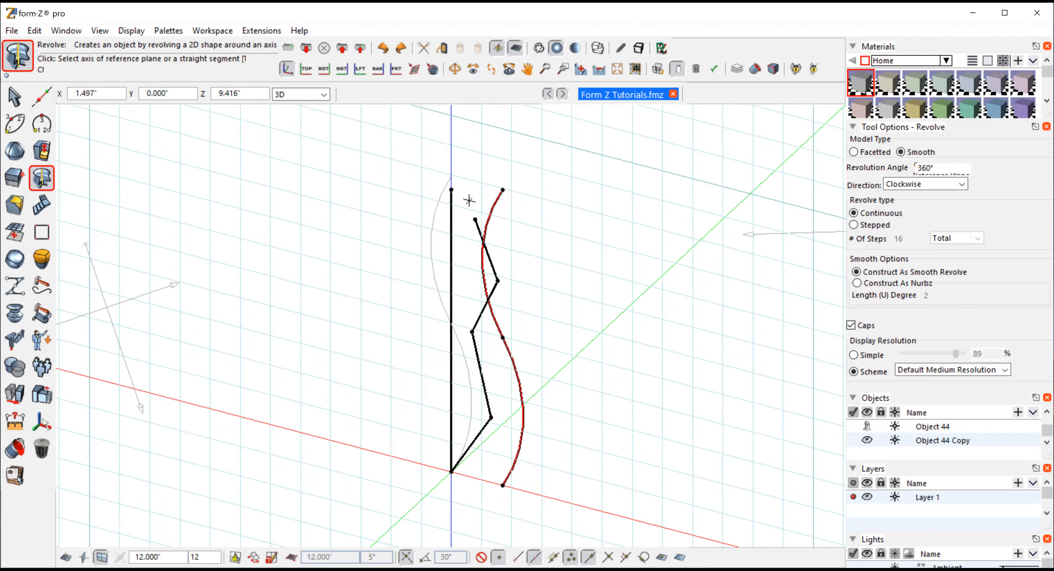
pyautogui.click(451, 193)
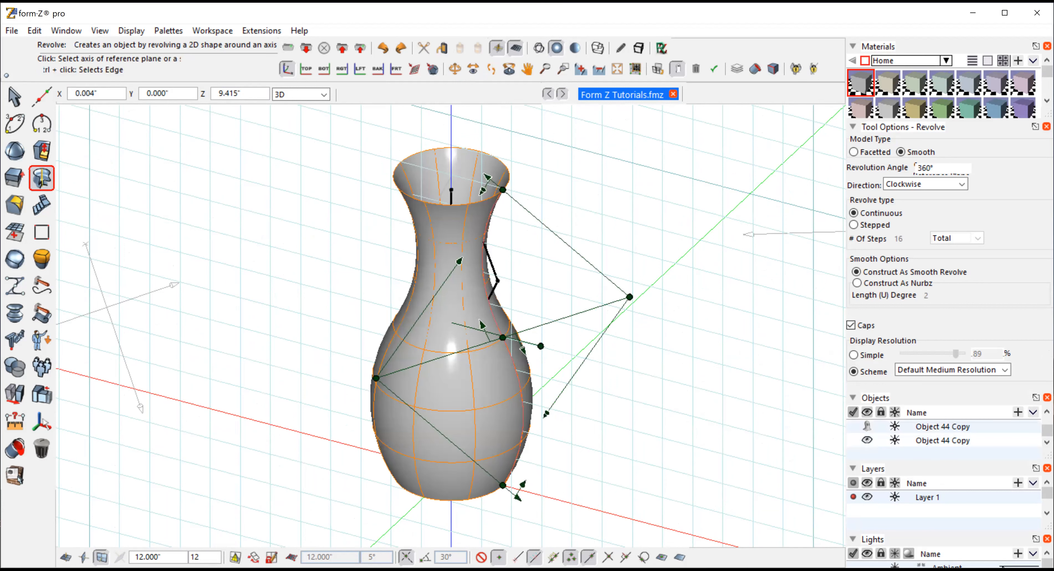
pyautogui.click(454, 69)
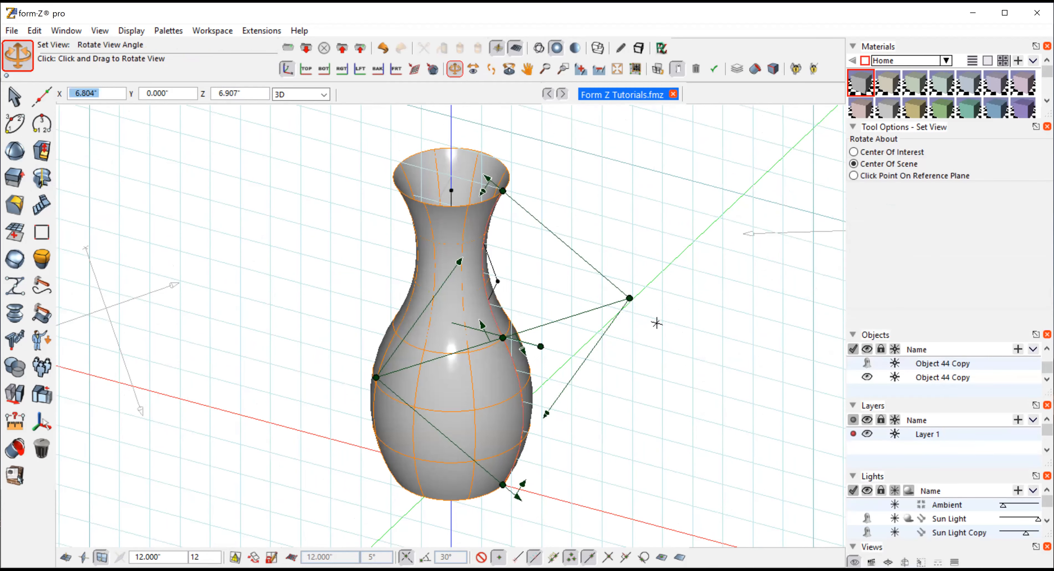
pyautogui.moveTo(656, 320); pyautogui.dragTo(561, 412)
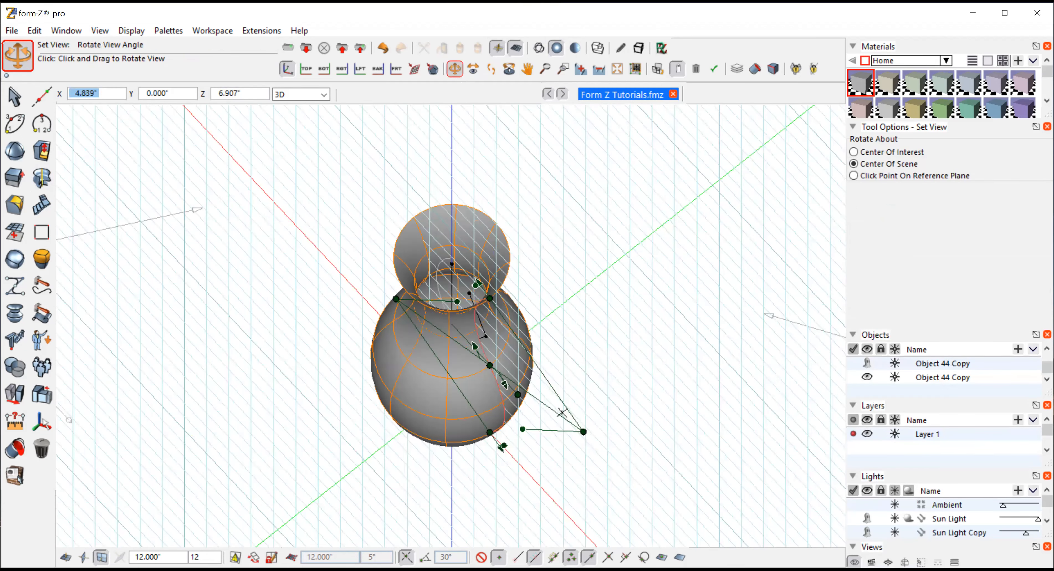
# - Undo the 360° revolve of the S-curve
pyautogui.hotkey('ctrl', 'z')
pyautogui.hotkey('ctrl', 'z')
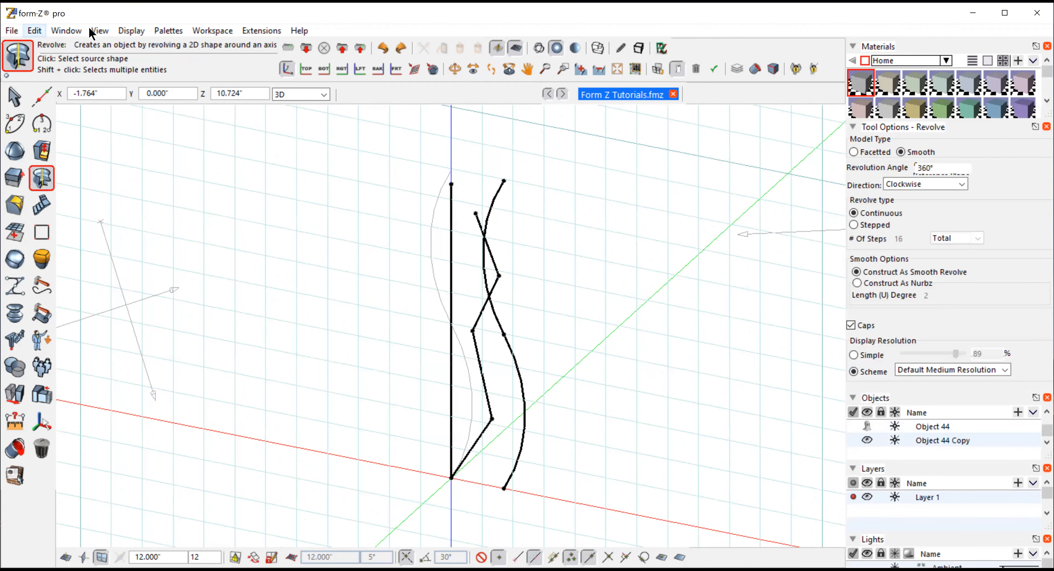
pyautogui.hotkey('alt', 'e')
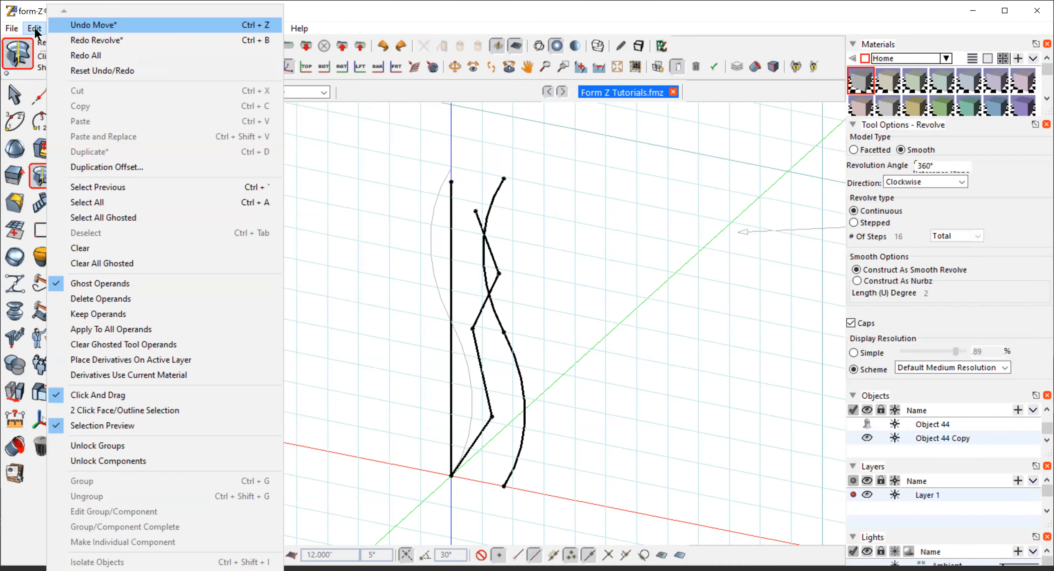
# - Select the S-curve and extrude it about 6.4' perpendicular to the reference plane with dynamic height
pyautogui.click(15, 95)
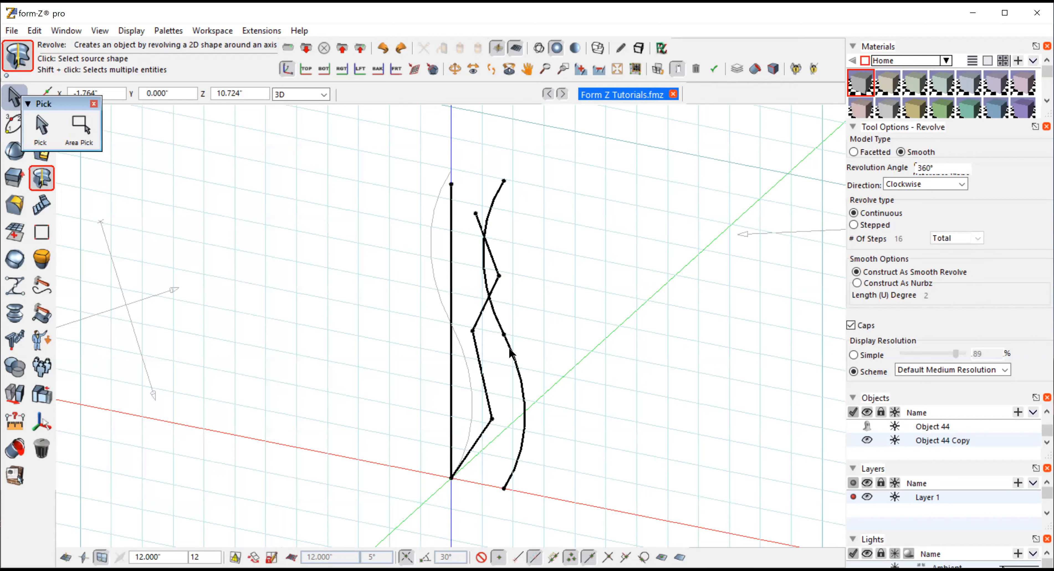
pyautogui.click(41, 125)
pyautogui.click(11, 195)
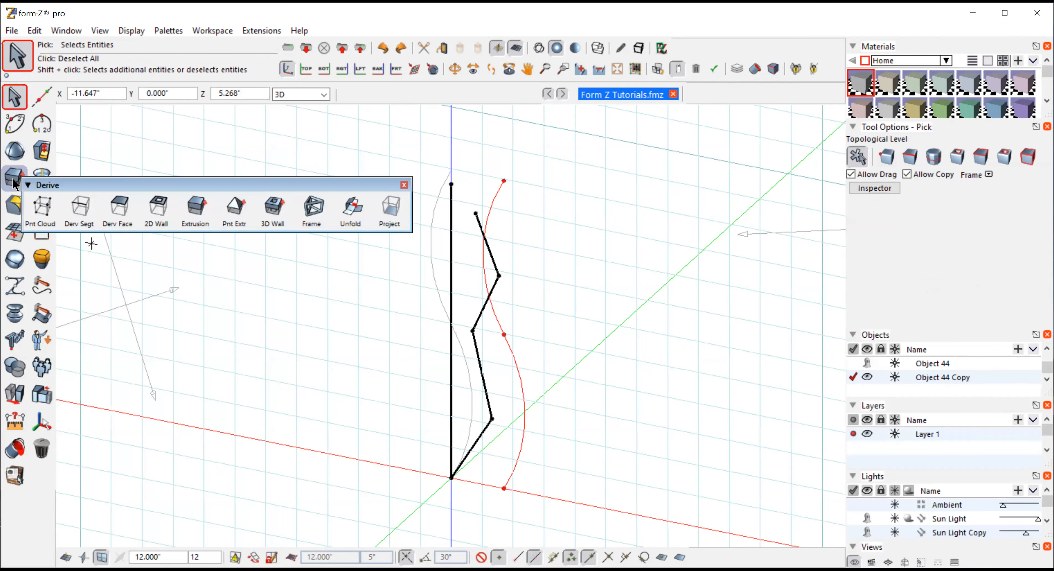
pyautogui.click(196, 206)
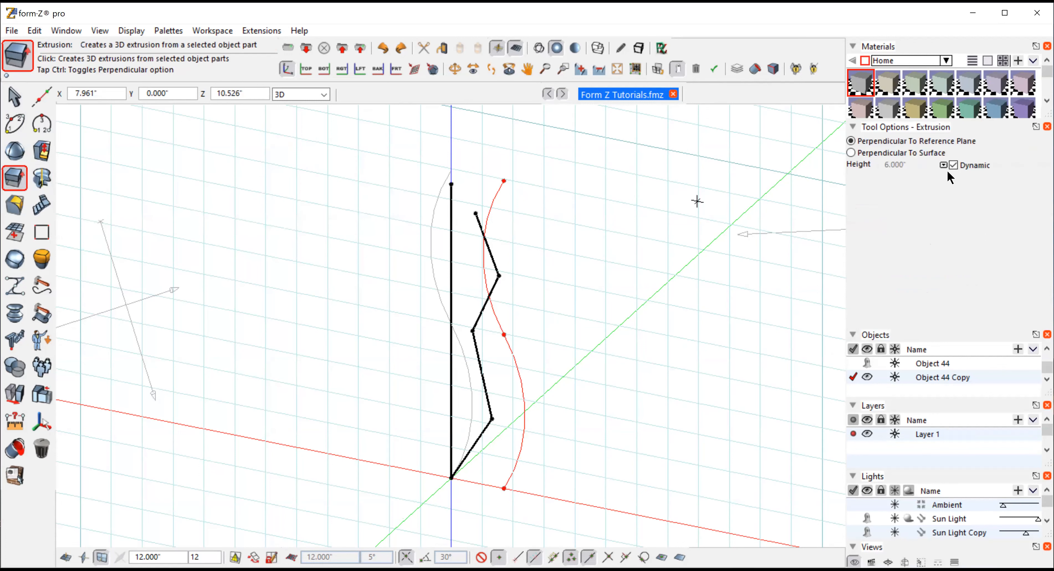
pyautogui.click(498, 323)
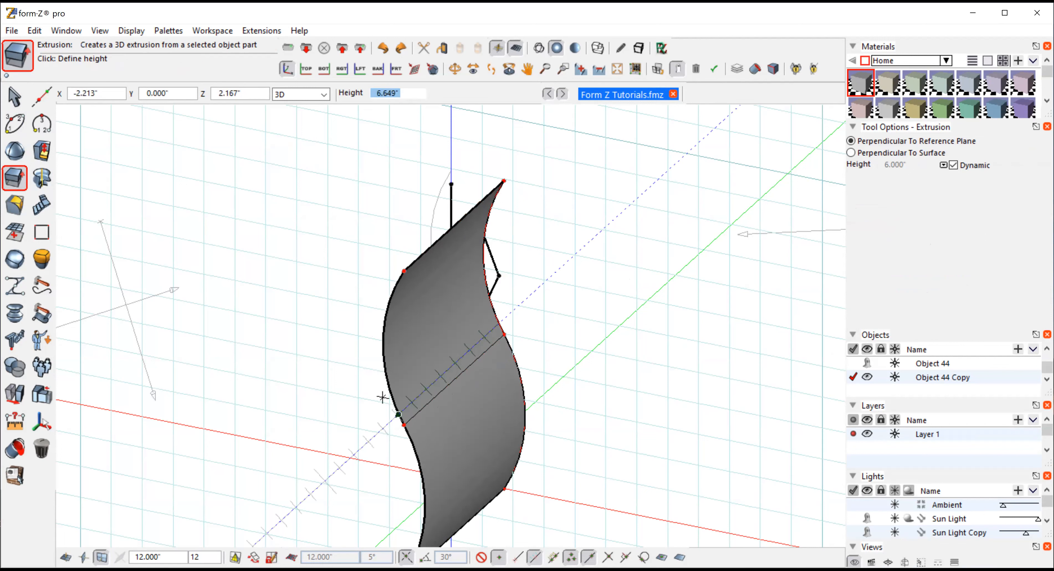
pyautogui.click(389, 394)
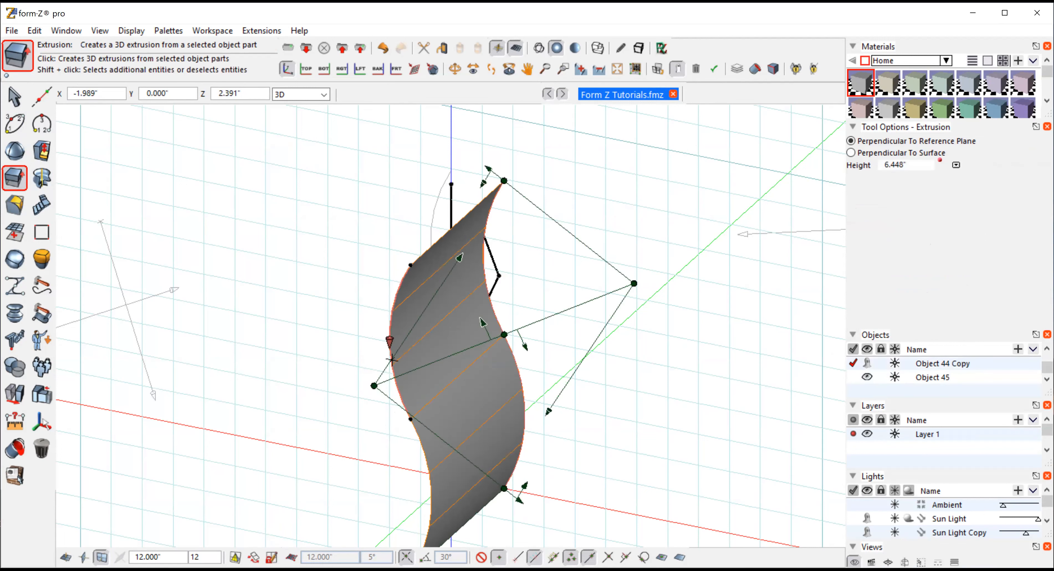
pyautogui.click(454, 68)
pyautogui.moveTo(270, 332); pyautogui.dragTo(121, 149)
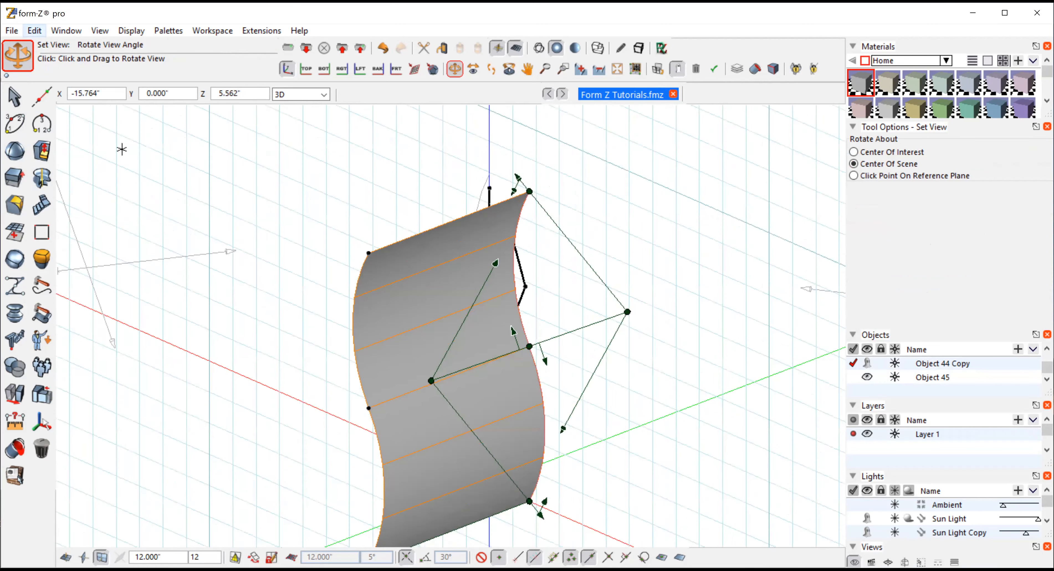
# - Undo the extrusion and move the S-curve about 6.7' along positive X in wireframe front view
pyautogui.hotkey('ctrl', 'z')
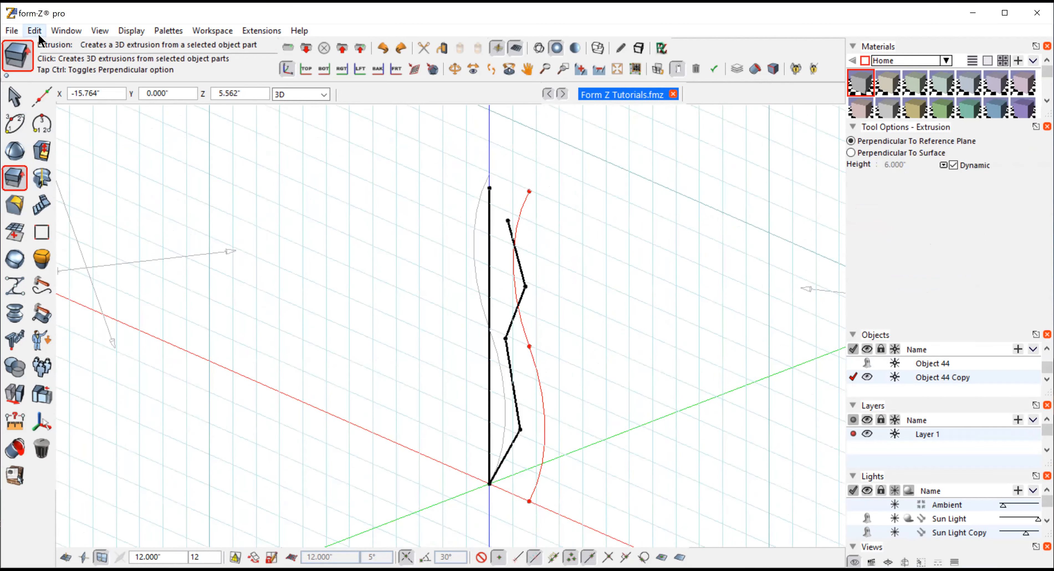
pyautogui.click(538, 48)
pyautogui.click(100, 31)
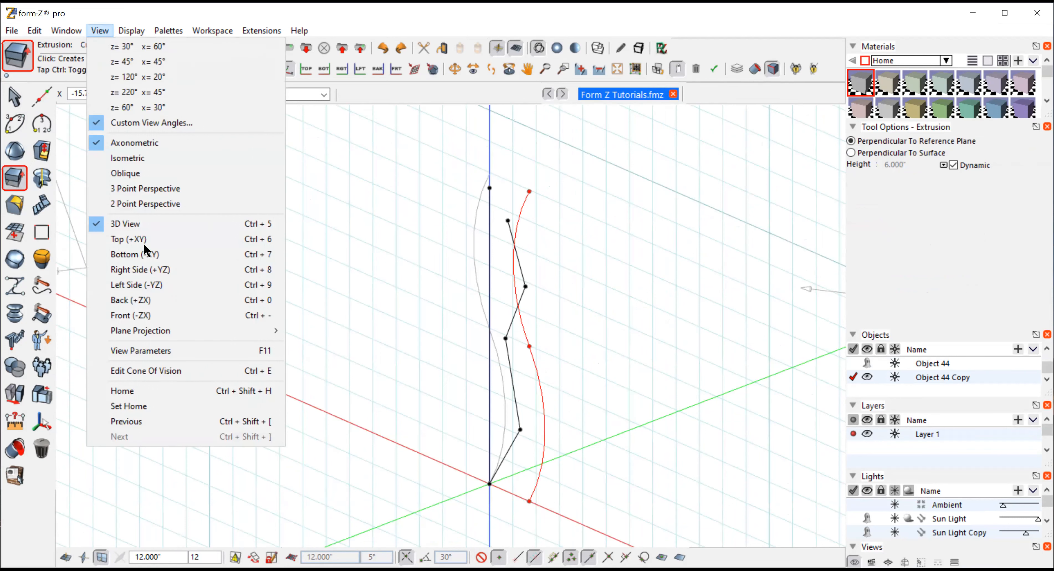
pyautogui.click(123, 315)
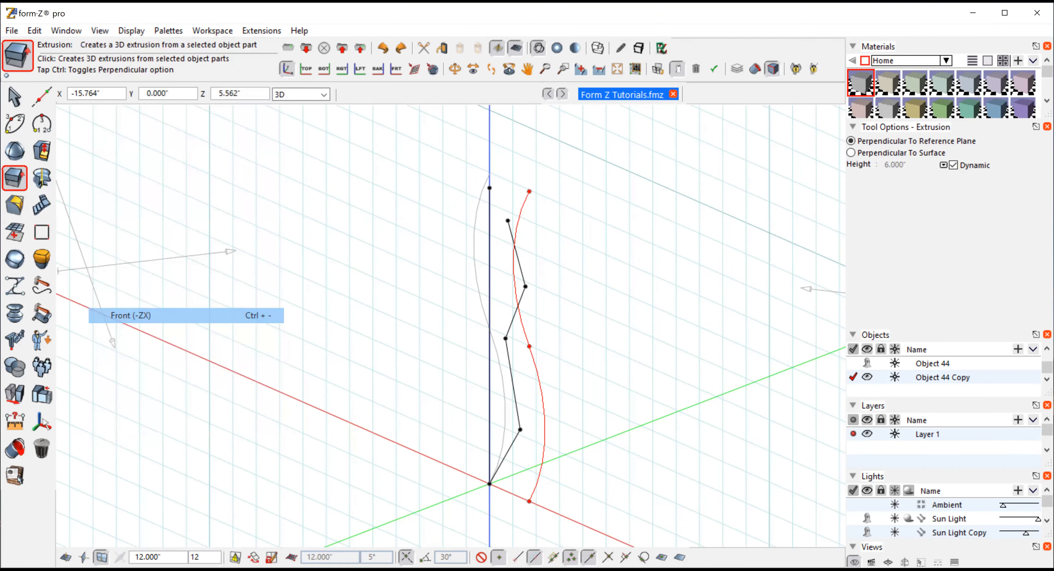
pyautogui.moveTo(23, 399)
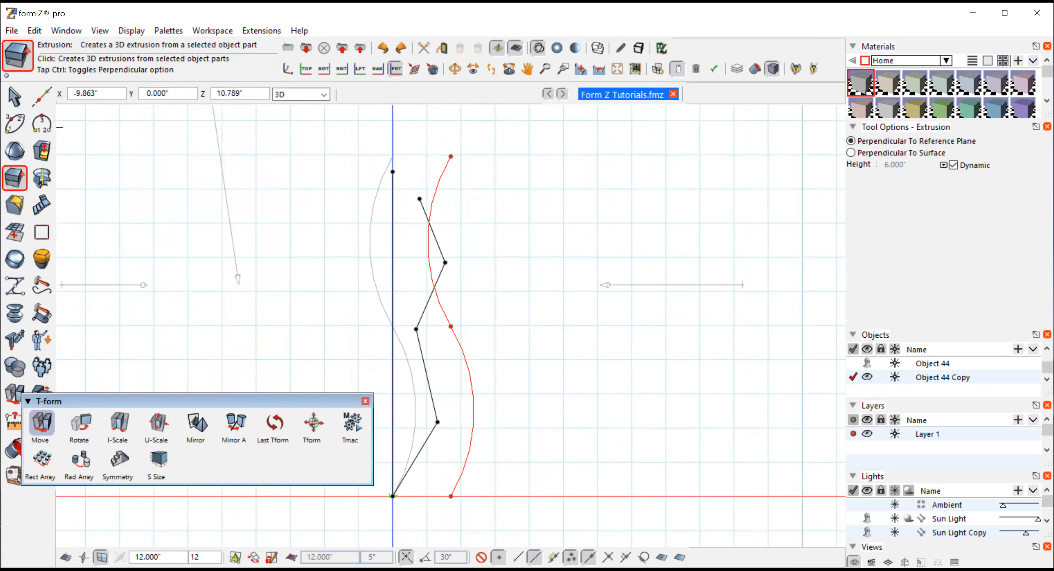
pyautogui.click(42, 426)
pyautogui.click(490, 179)
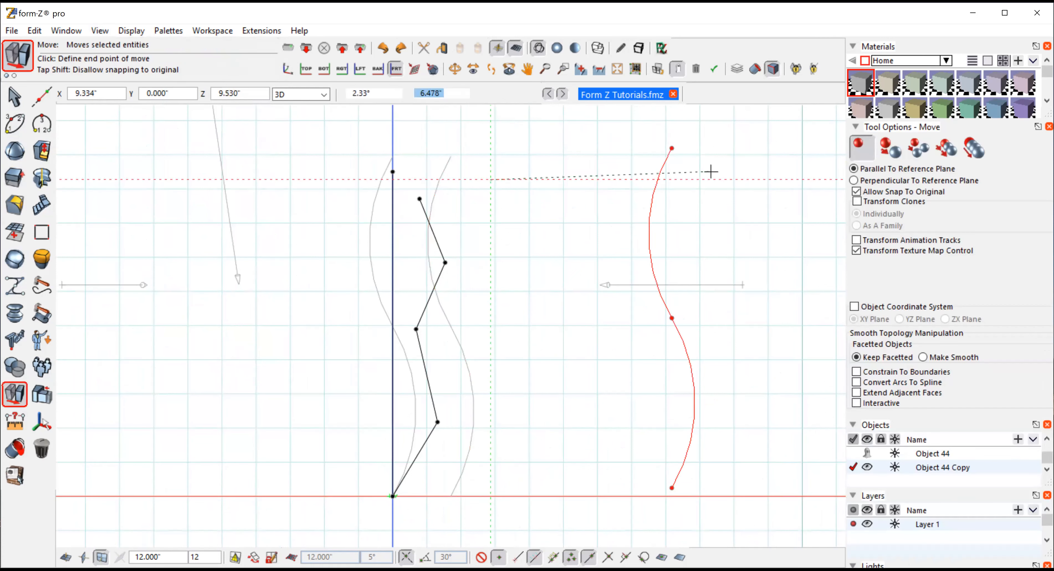
pyautogui.click(677, 180)
# - Deselect the S-curve and rotate the zigzag polyline about 9° counterclockwise around its lower endpoint at the origin
pyautogui.click(14, 96)
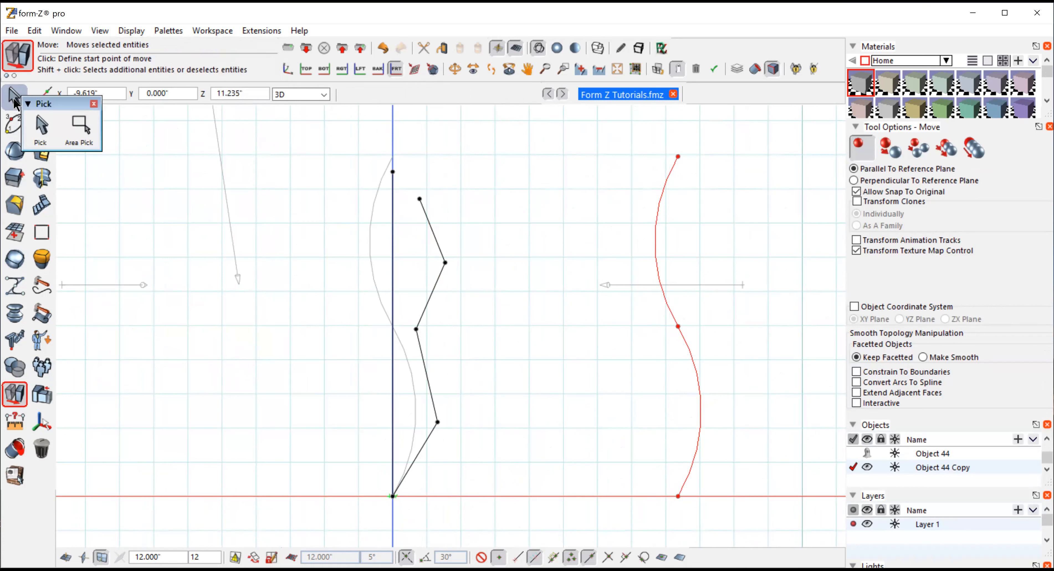
pyautogui.click(244, 129)
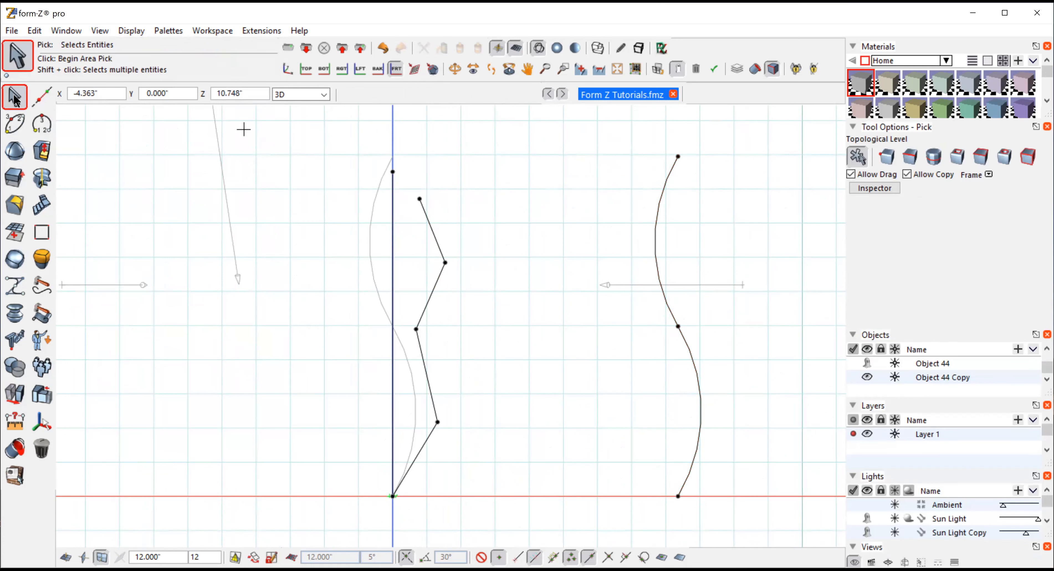
pyautogui.click(436, 285)
pyautogui.click(15, 393)
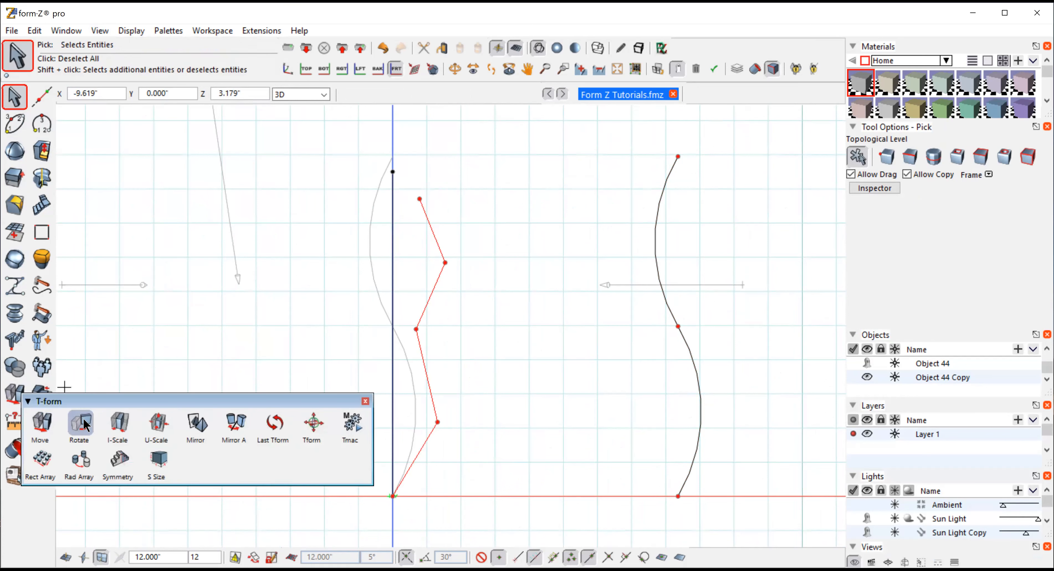
pyautogui.click(80, 423)
pyautogui.click(393, 495)
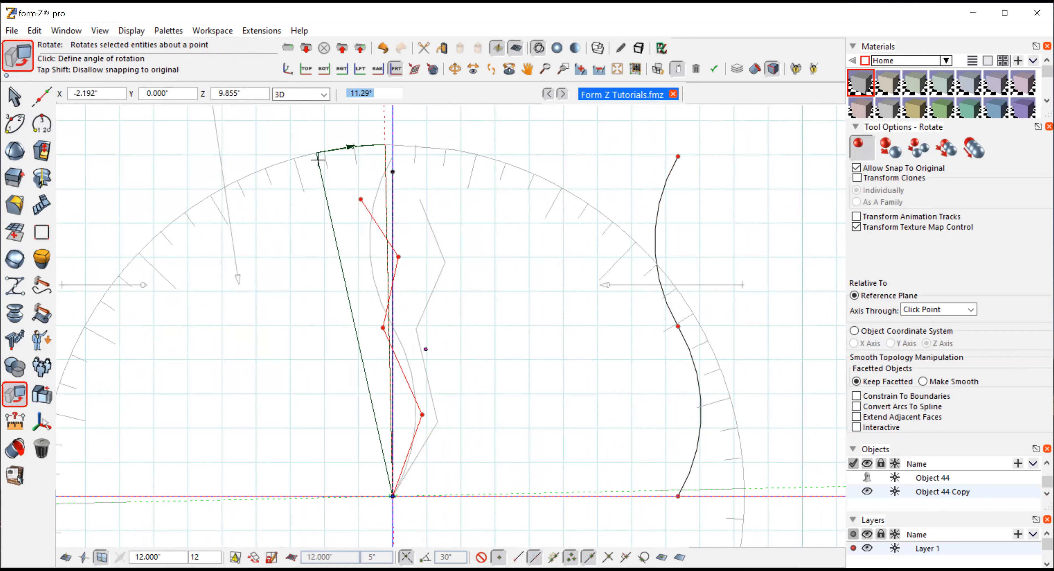
pyautogui.click(331, 158)
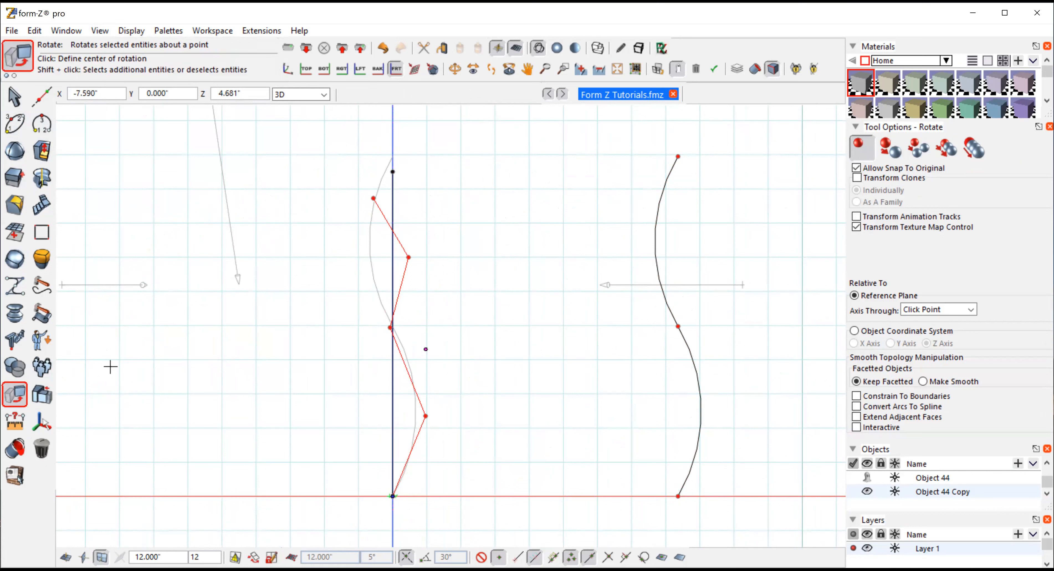
# - Move the zigzag polyline about 1.6' along positive X, away from the vertical line, and deselect it
pyautogui.click(14, 399)
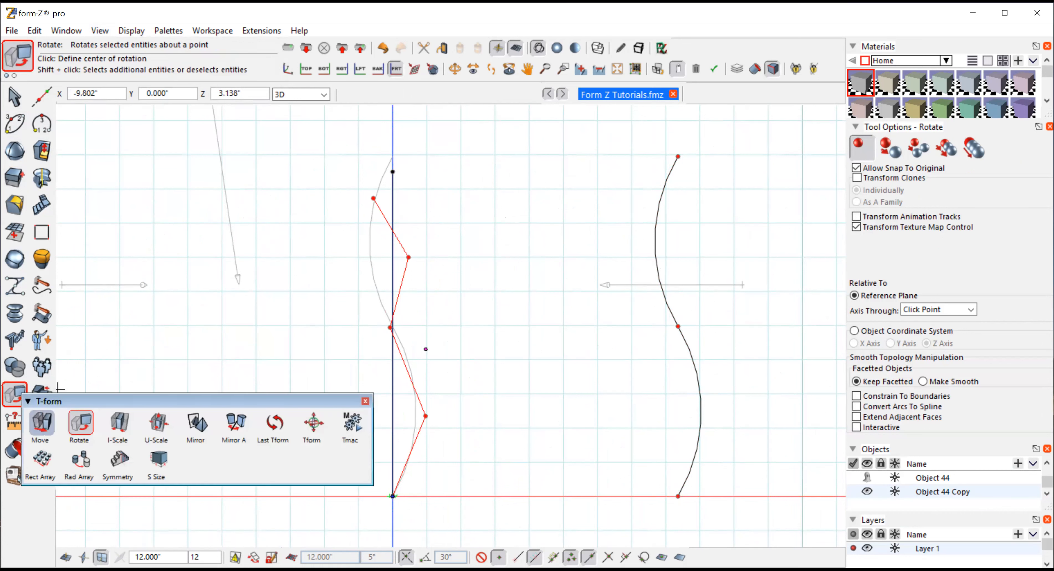
pyautogui.click(41, 422)
pyautogui.click(244, 132)
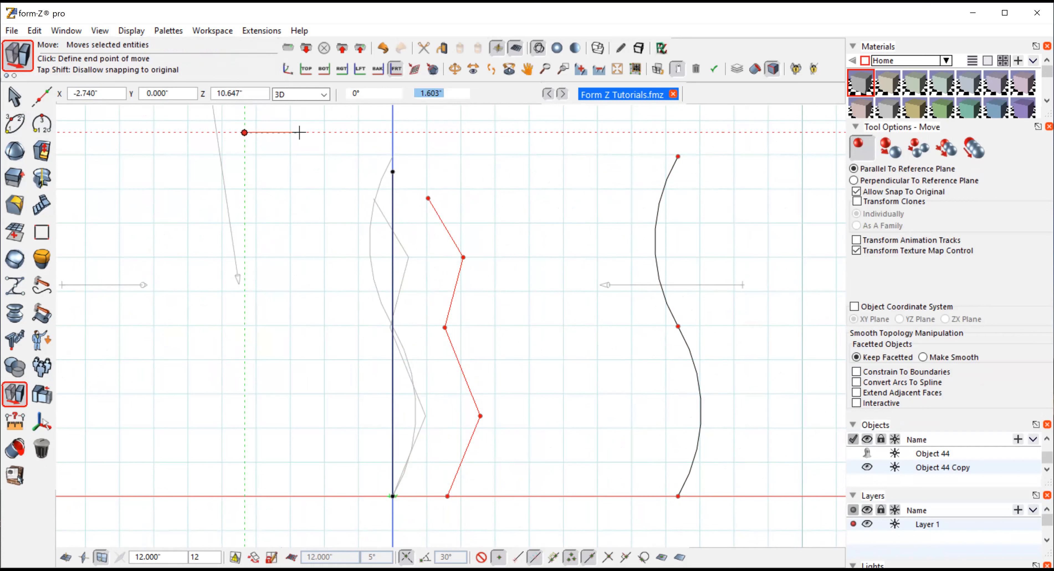
pyautogui.press('Escape')
pyautogui.click(13, 100)
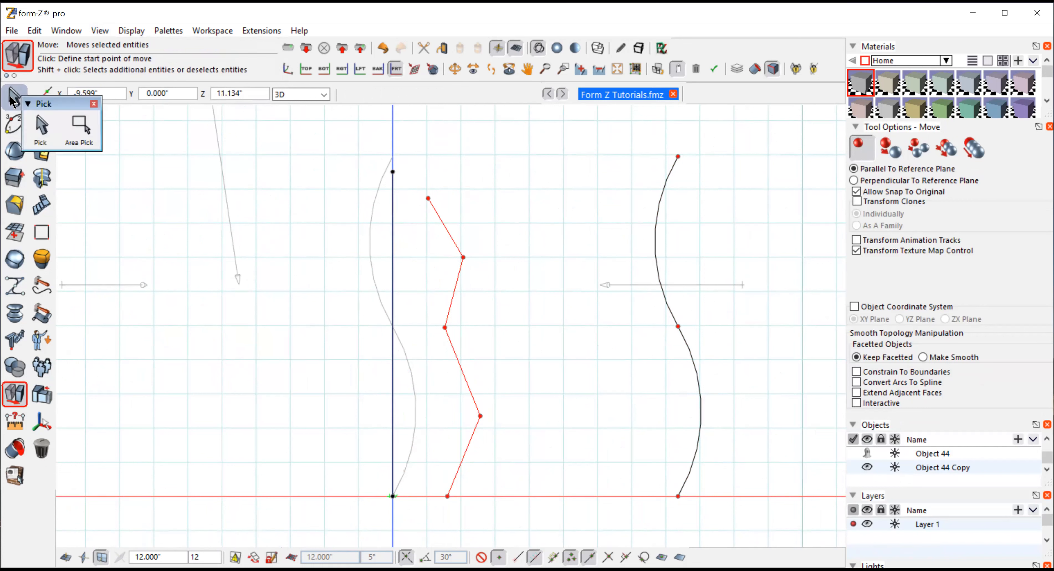
pyautogui.click(41, 127)
pyautogui.click(538, 181)
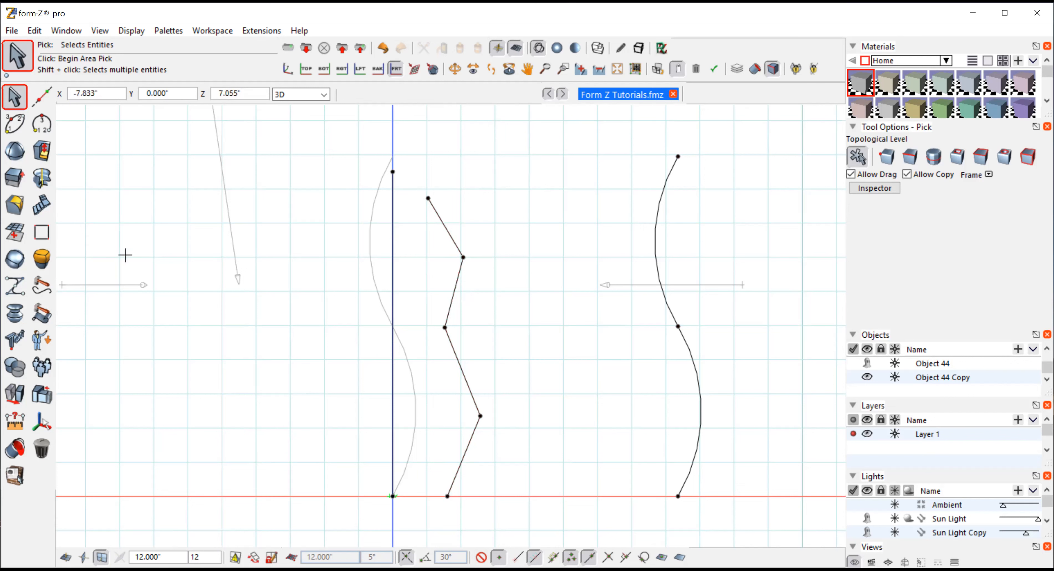
# - Generate a NURBS curve from the zigzag polyline with smooth closure and a maximum degree of 2
pyautogui.click(14, 286)
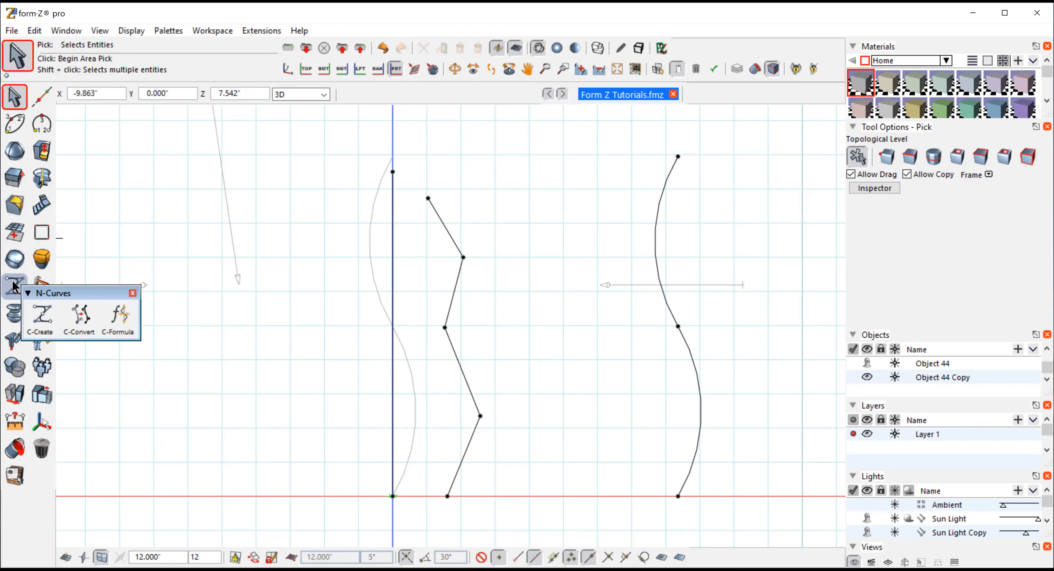
pyautogui.click(41, 314)
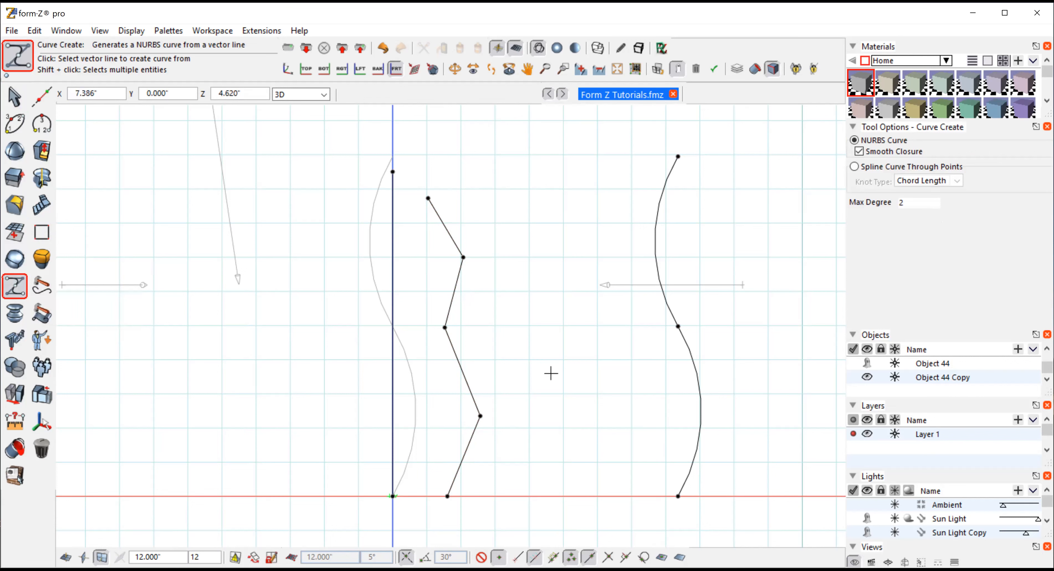
pyautogui.click(455, 354)
# - Revolve the NURBS curve 360° around the vertical line in the z=30° x=60° view and display the smooth object shaded
pyautogui.moveTo(15, 98); pyautogui.dragTo(15, 102)
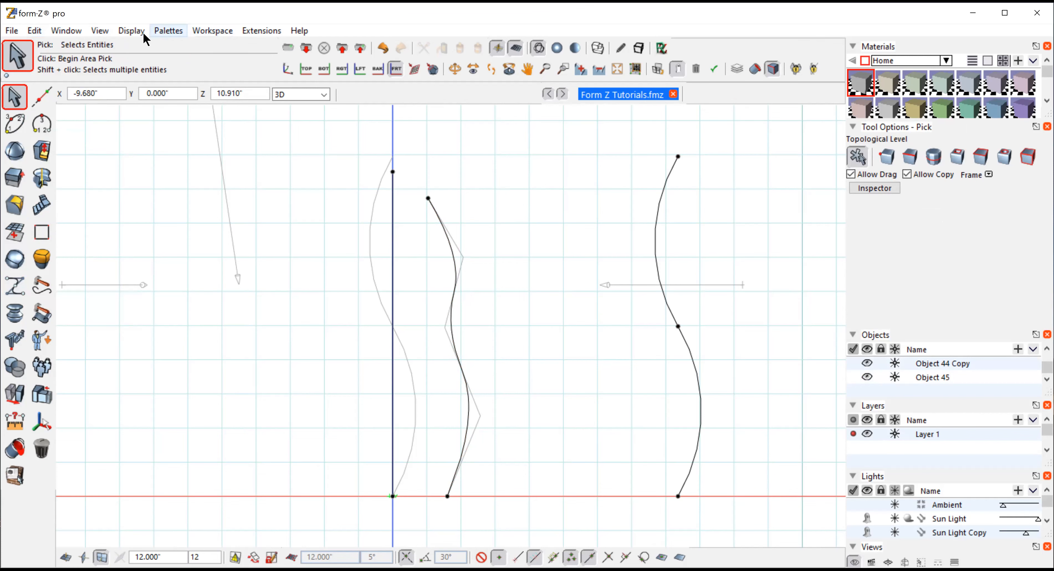
pyautogui.click(101, 31)
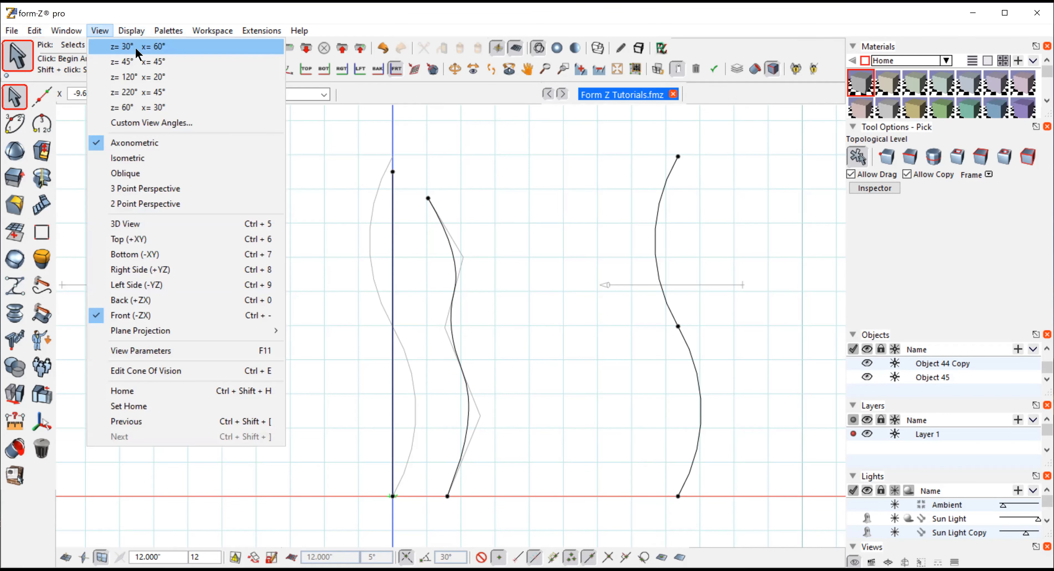
pyautogui.click(137, 47)
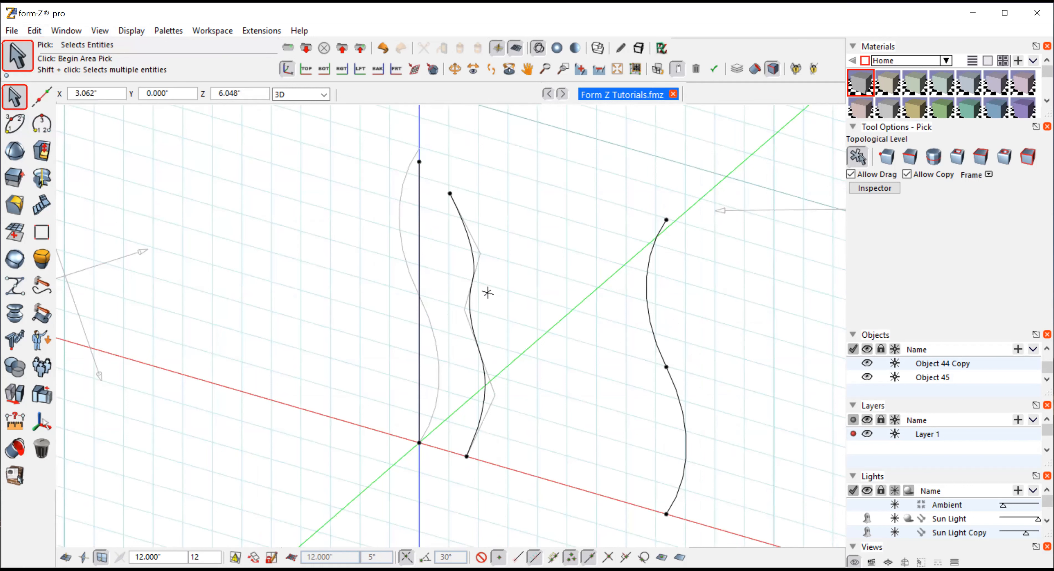
pyautogui.click(473, 275)
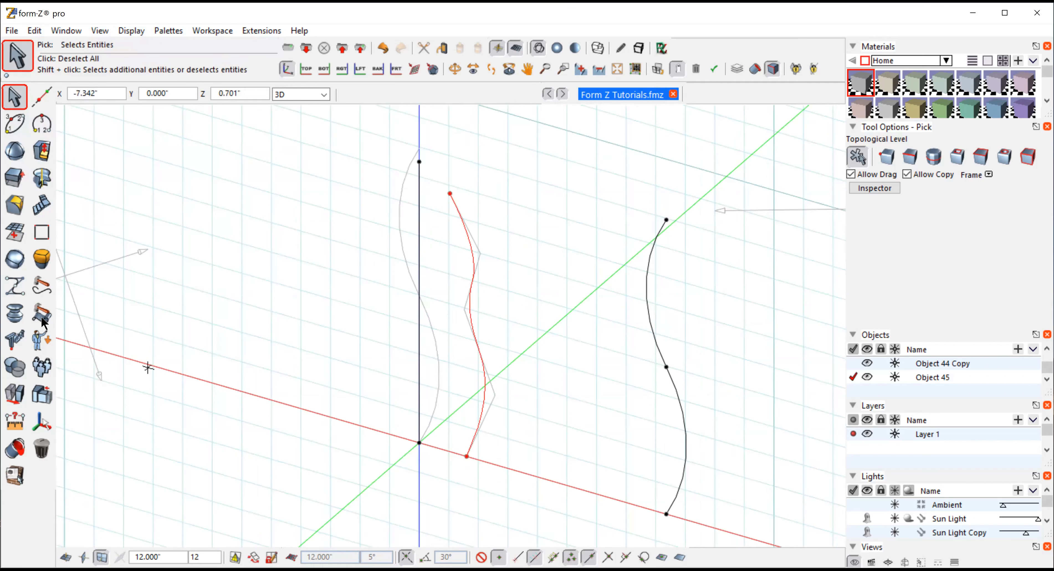
pyautogui.click(17, 205)
pyautogui.click(41, 179)
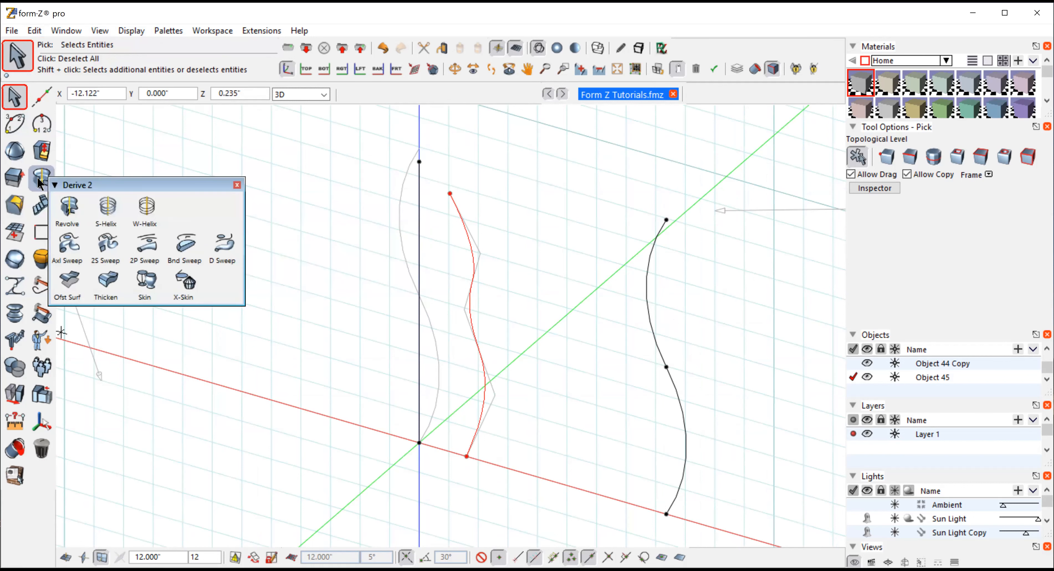
pyautogui.click(67, 207)
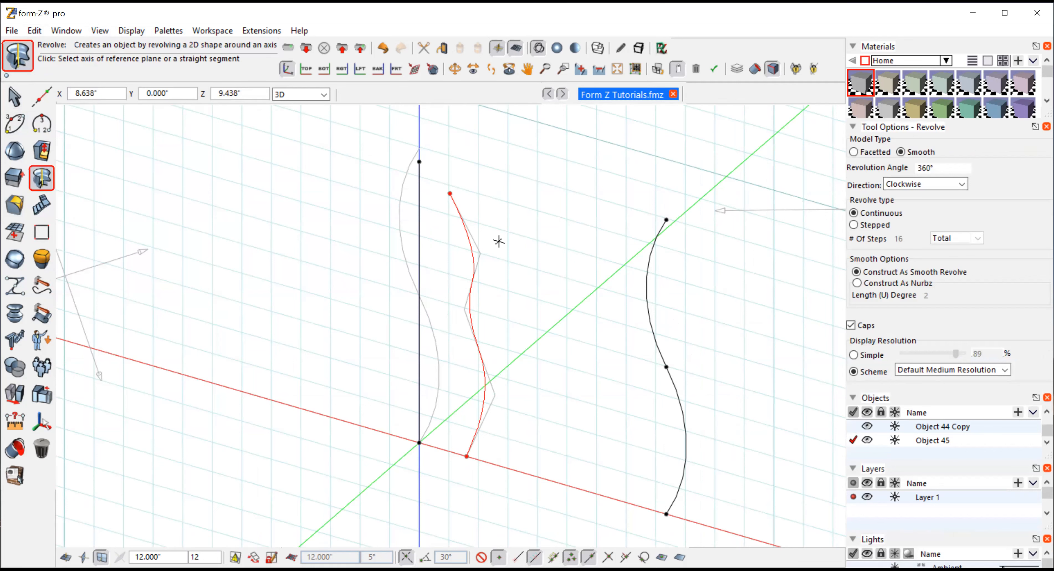
pyautogui.click(420, 215)
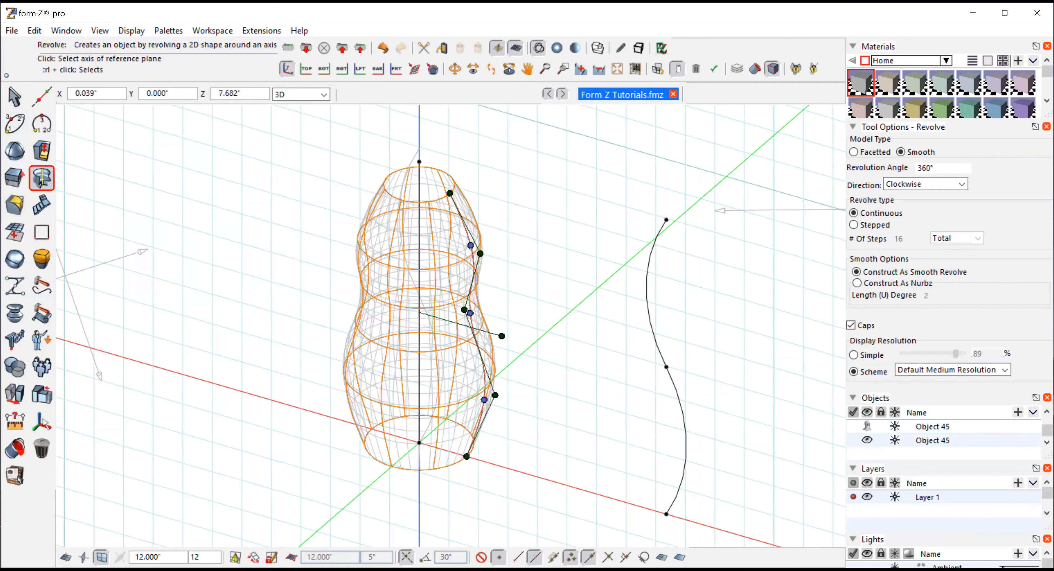
pyautogui.click(556, 49)
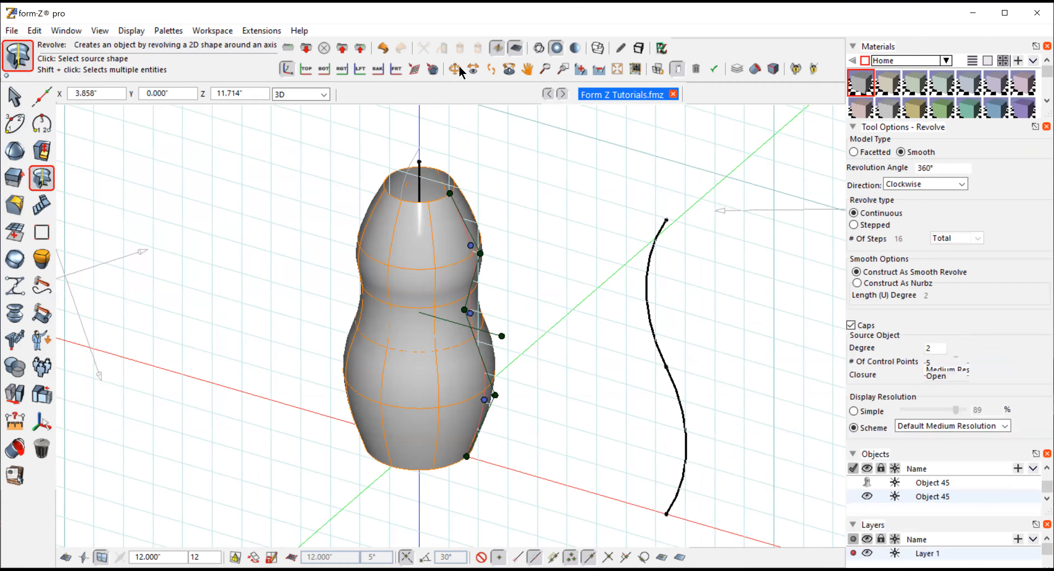
pyautogui.click(453, 68)
pyautogui.moveTo(308, 306)
pyautogui.mouseDown()
pyautogui.moveTo(202, 264)
pyautogui.moveTo(533, 280)
pyautogui.moveTo(467, 250)
pyautogui.moveTo(315, 313)
pyautogui.mouseUp()
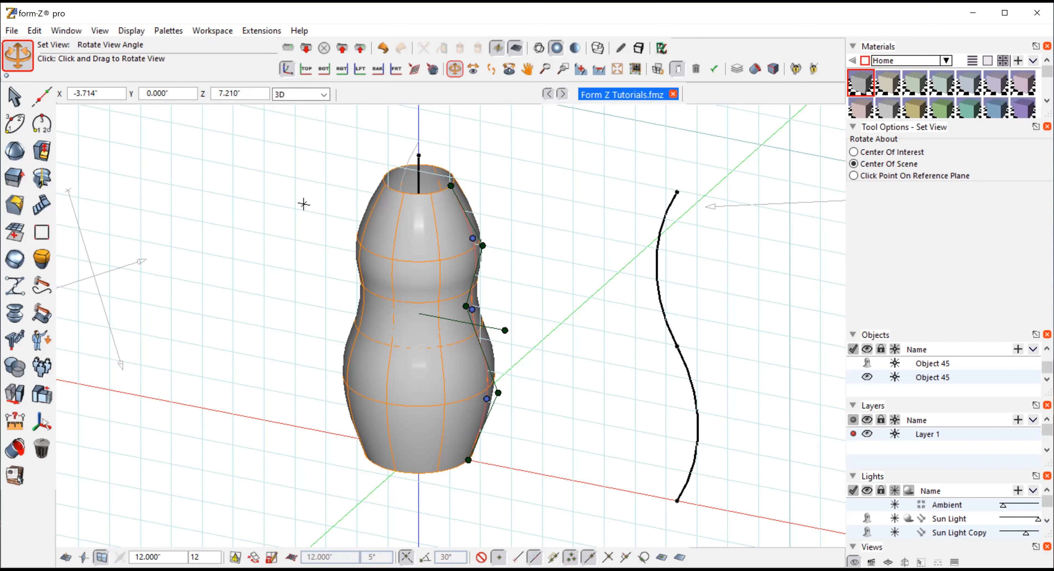
# - Deselect and delete the revolved vase-like object
pyautogui.moveTo(14, 96); pyautogui.dragTo(42, 123)
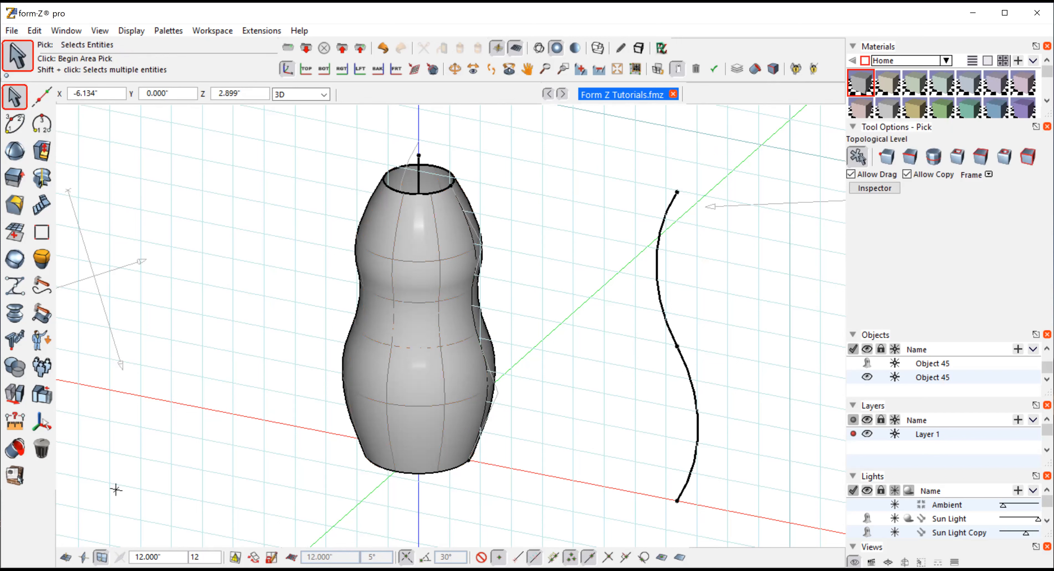
pyautogui.click(41, 446)
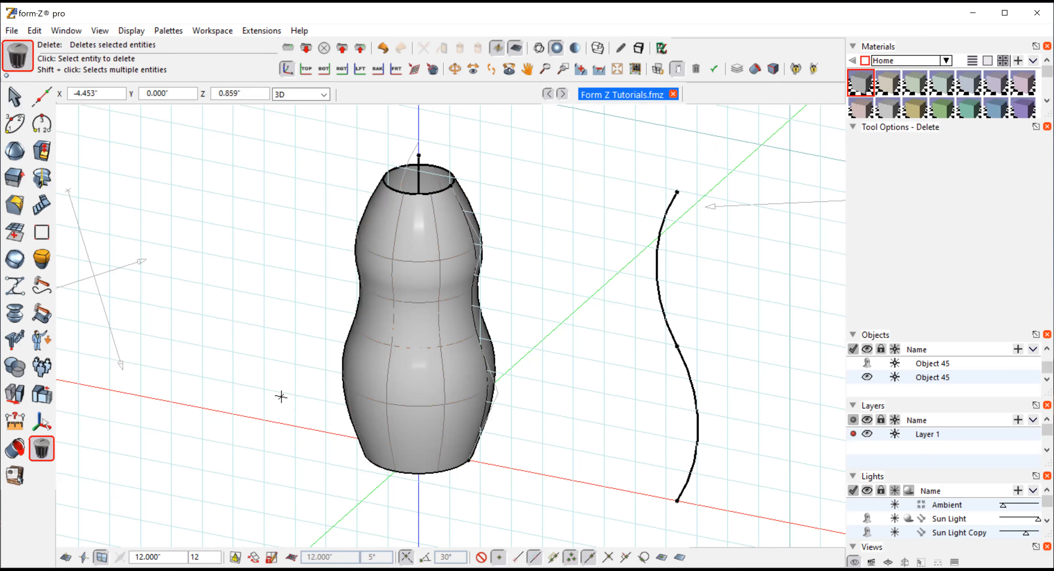
pyautogui.click(392, 335)
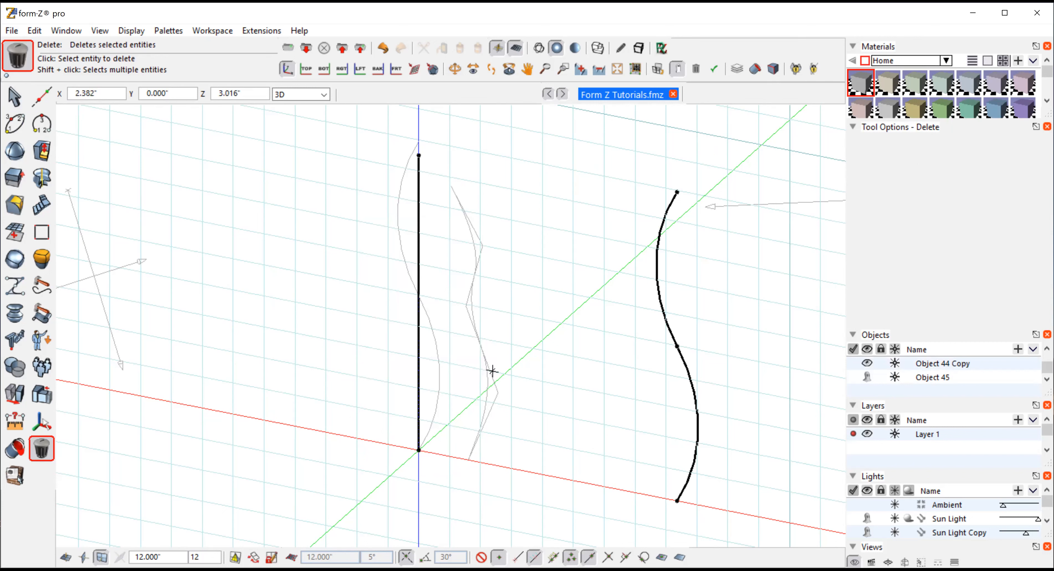
# - Unghost the NURBS curve and the zigzag polyline it was generated from
pyautogui.click(15, 448)
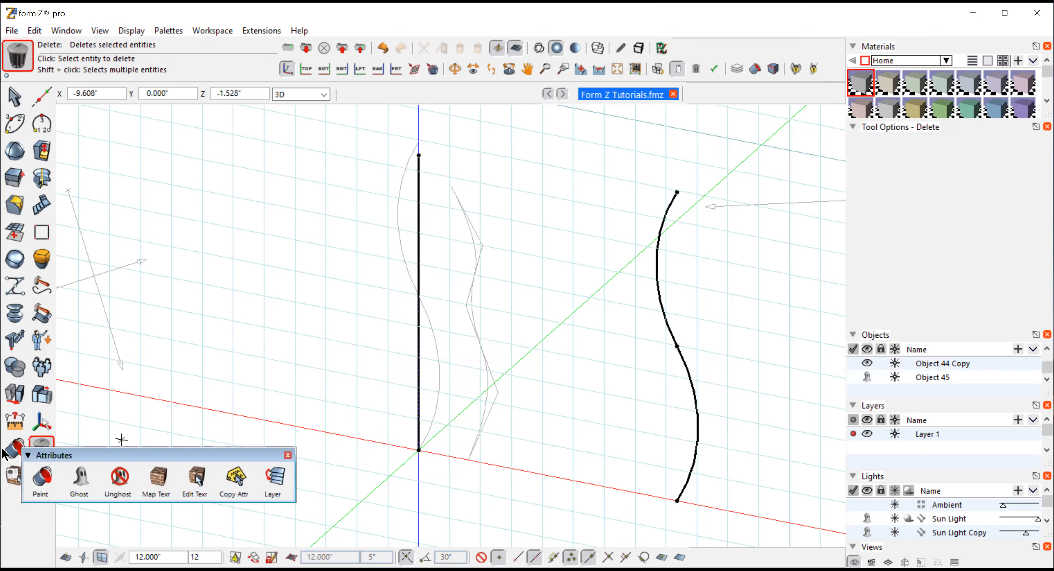
pyautogui.click(124, 478)
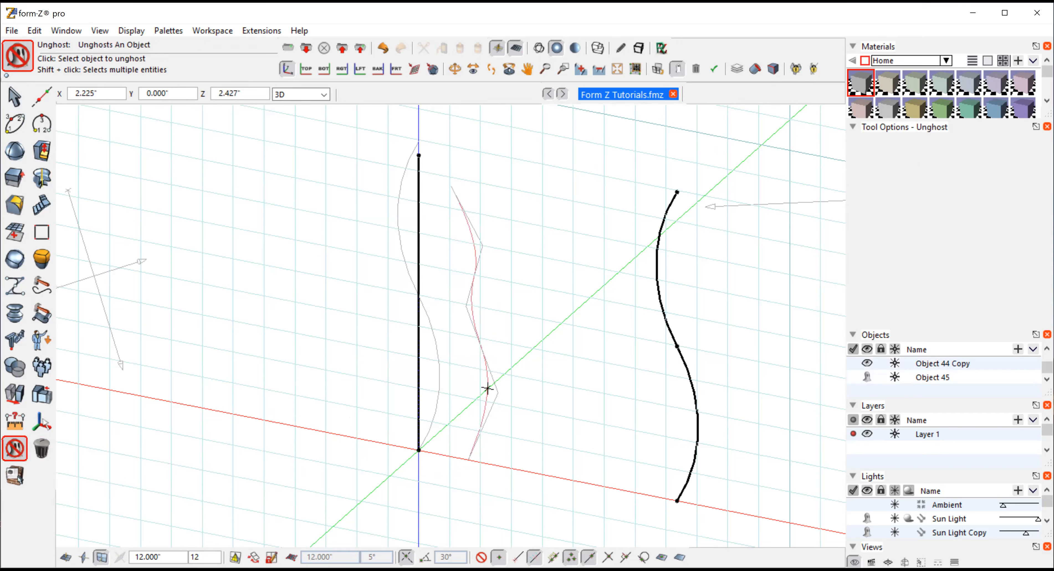
pyautogui.click(492, 387)
pyautogui.click(492, 384)
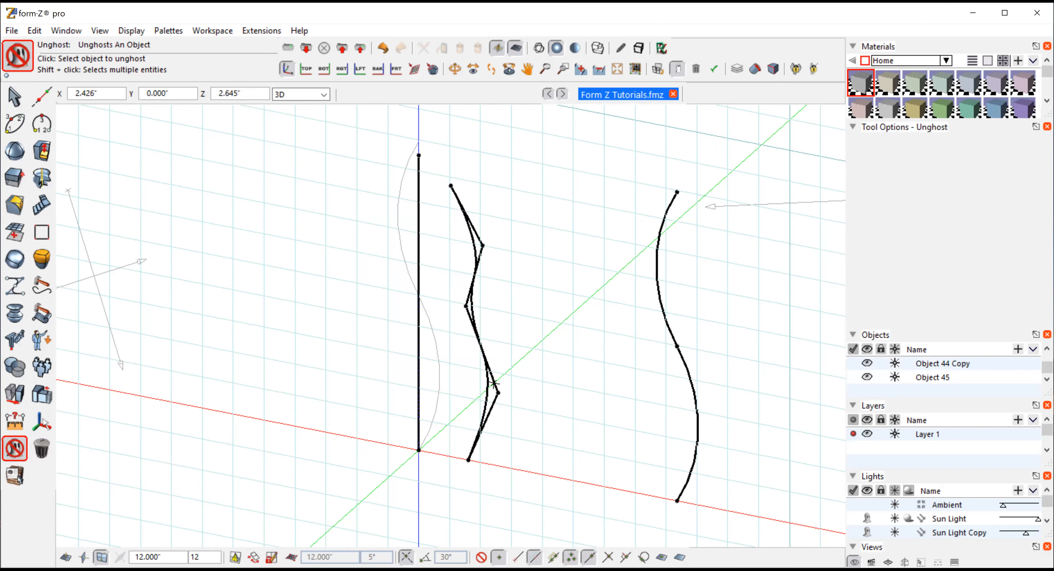
# - Switch the display to wireframe and delete the NURBS curve, keeping the zigzag polyline
pyautogui.click(536, 48)
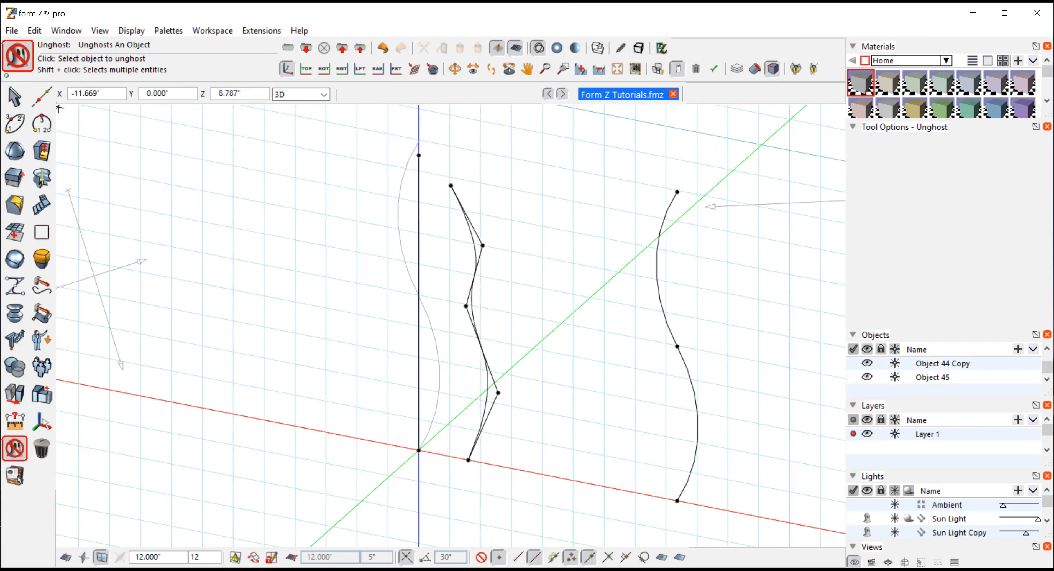
pyautogui.click(15, 285)
pyautogui.click(43, 448)
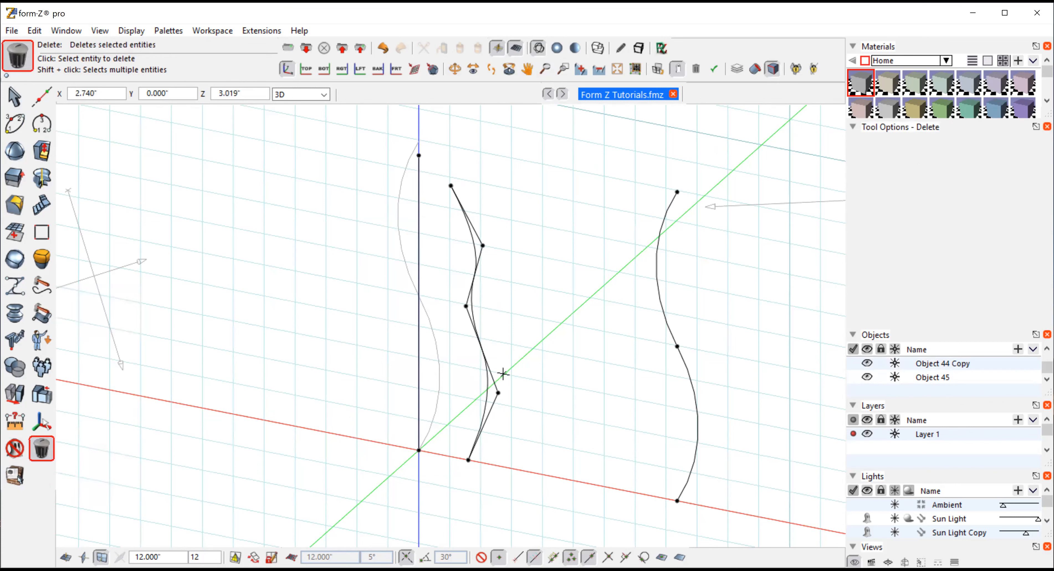
pyautogui.click(486, 382)
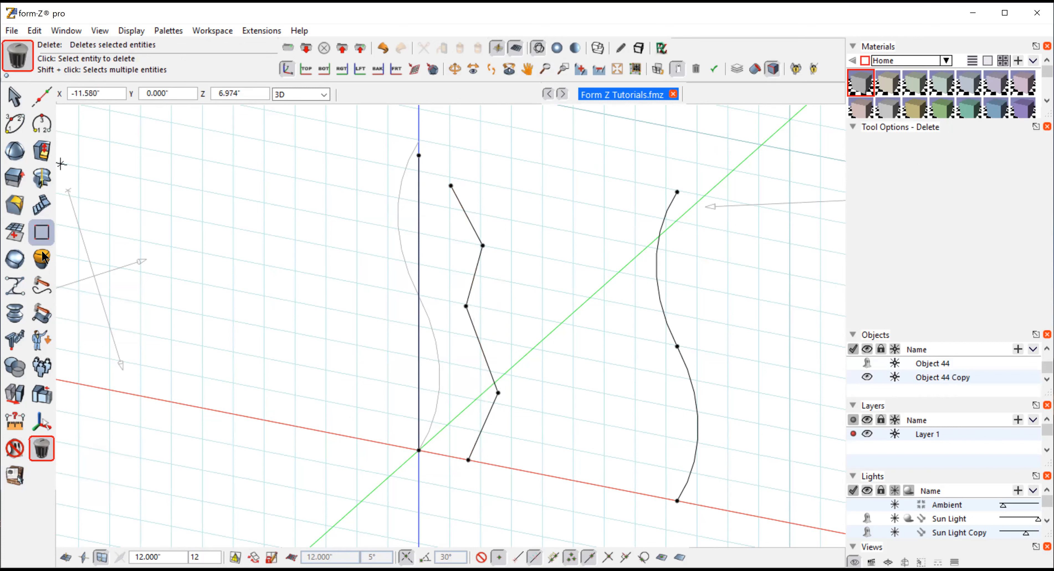
# - Insert a point at the middle of the zigzag polyline's uppermost segment
pyautogui.click(41, 232)
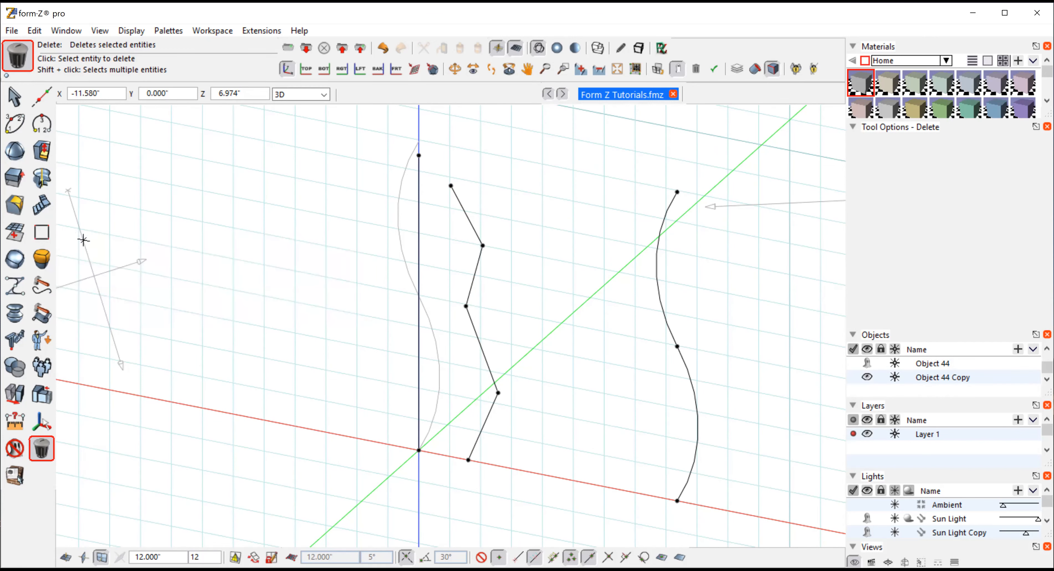
pyautogui.click(42, 234)
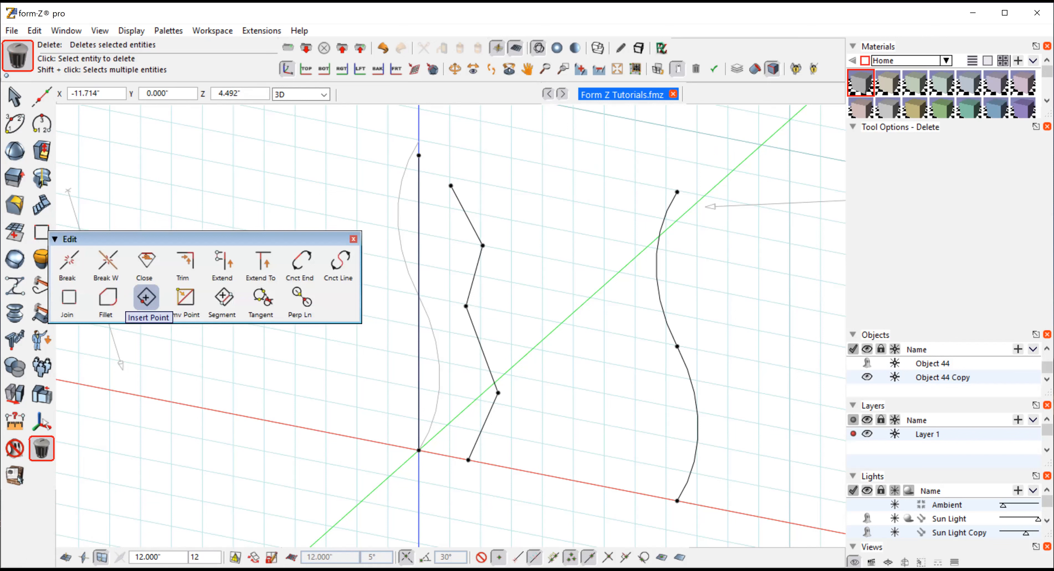
pyautogui.click(152, 300)
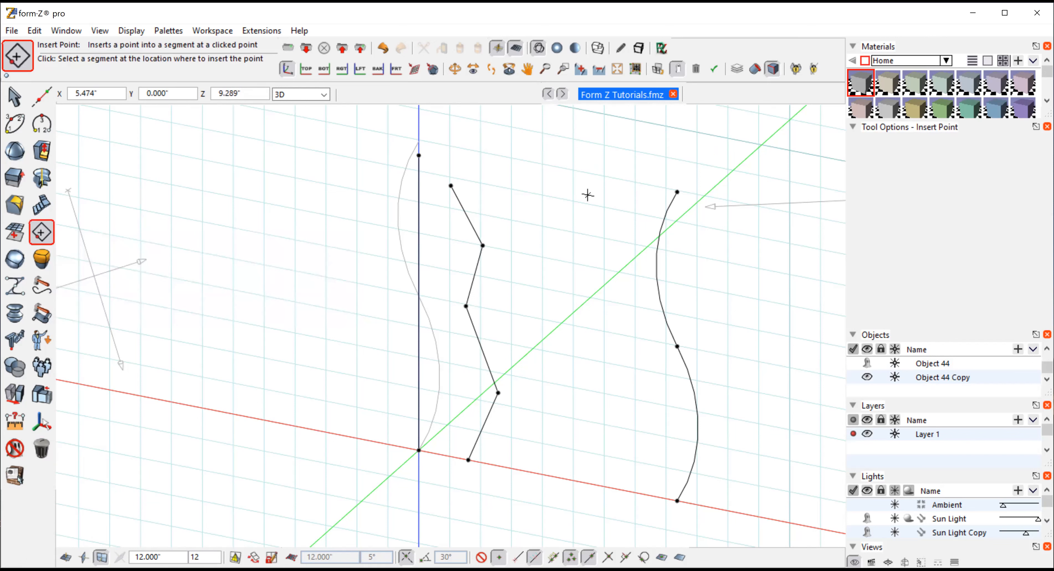
pyautogui.click(466, 215)
# - Switch to the front (-ZX) view and set the Pick tool's topological level to Points
pyautogui.click(101, 31)
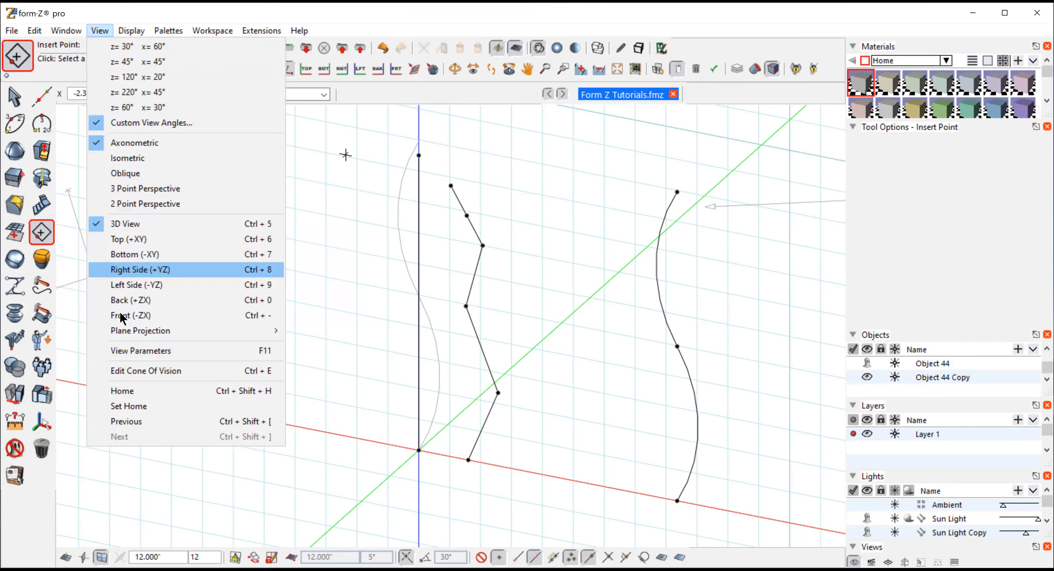
pyautogui.click(92, 310)
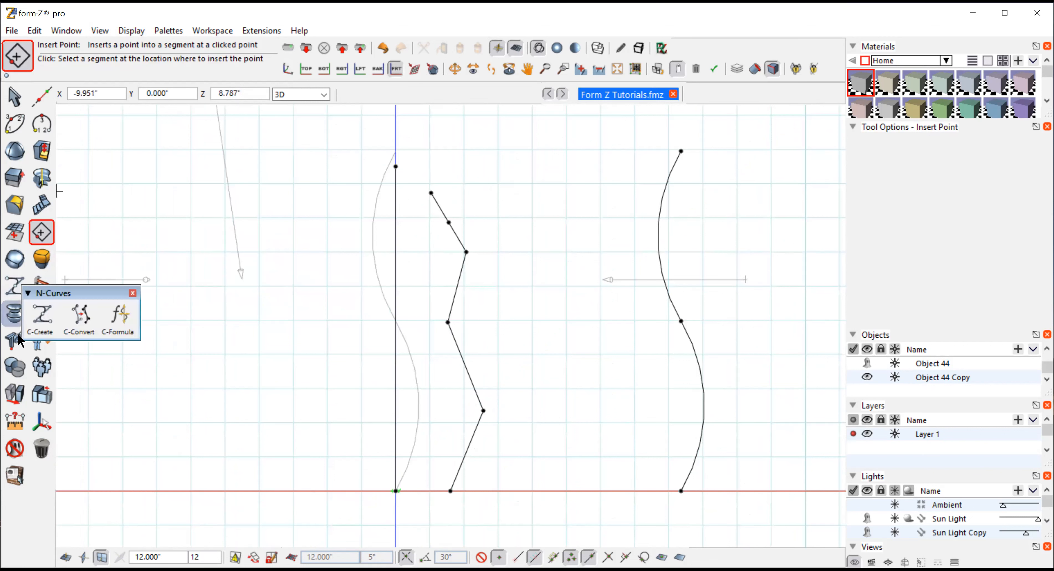
pyautogui.click(15, 395)
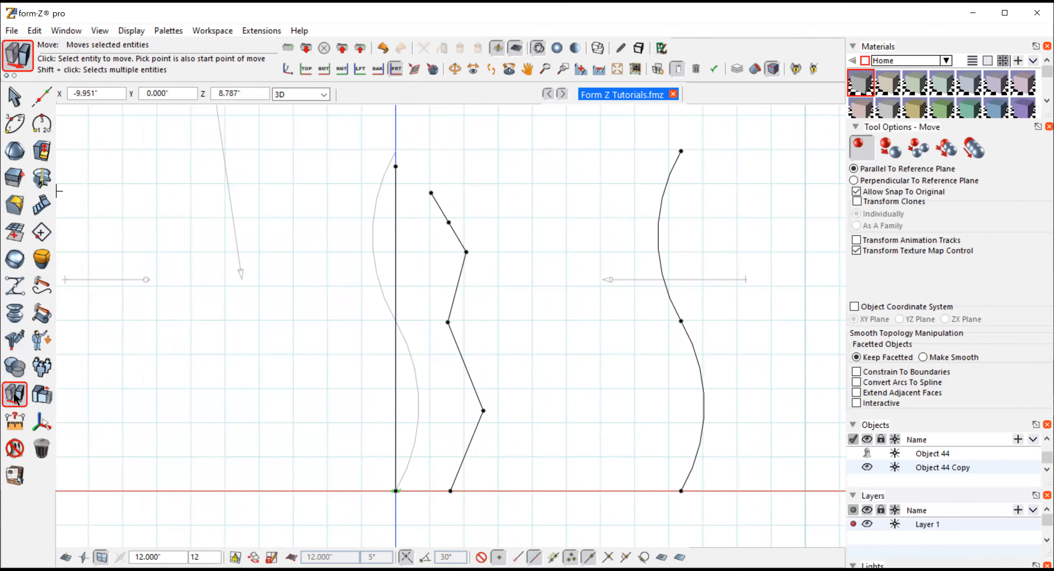
pyautogui.click(14, 98)
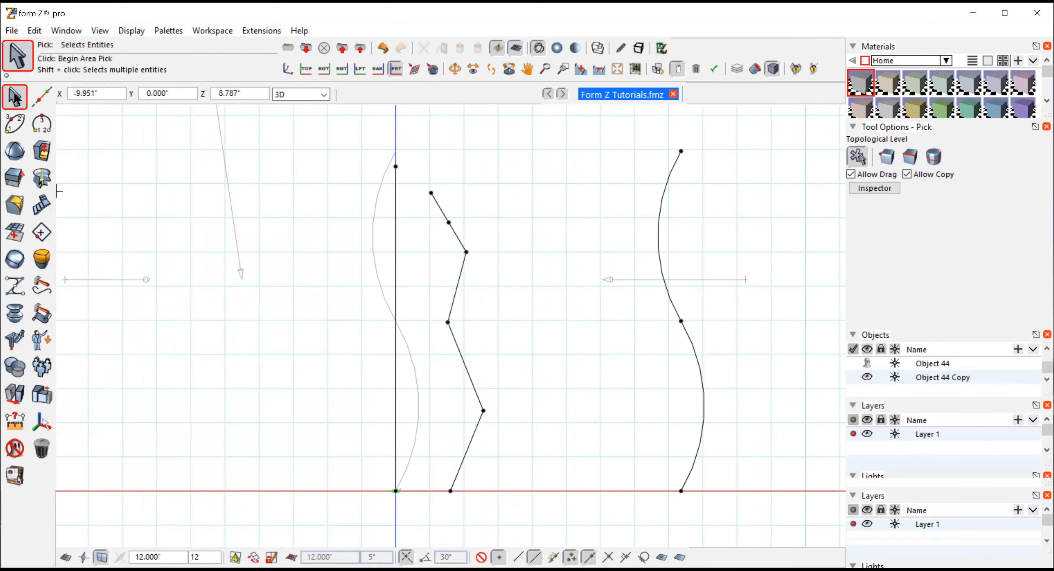
pyautogui.click(883, 158)
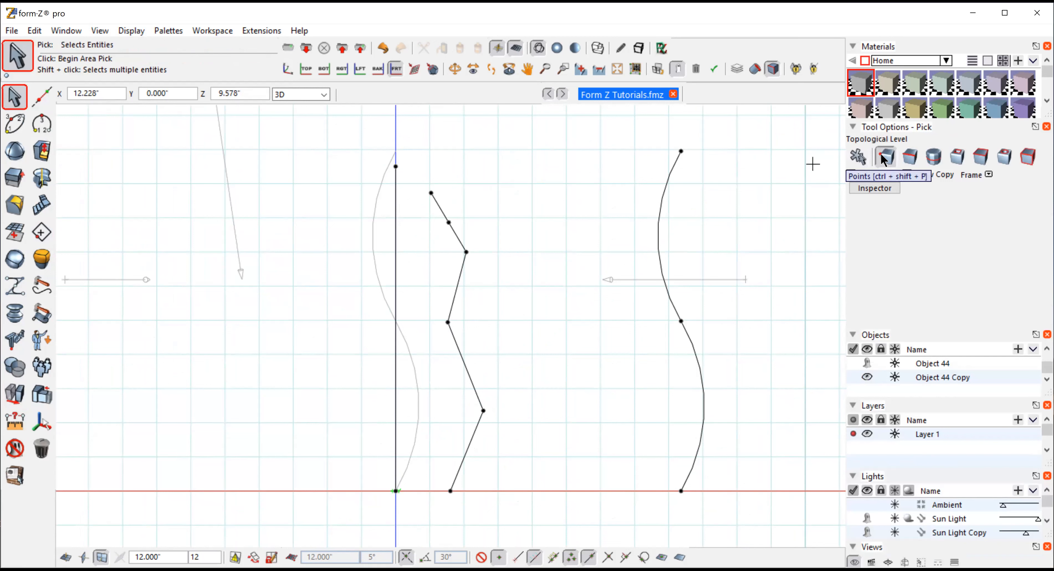
pyautogui.click(11, 395)
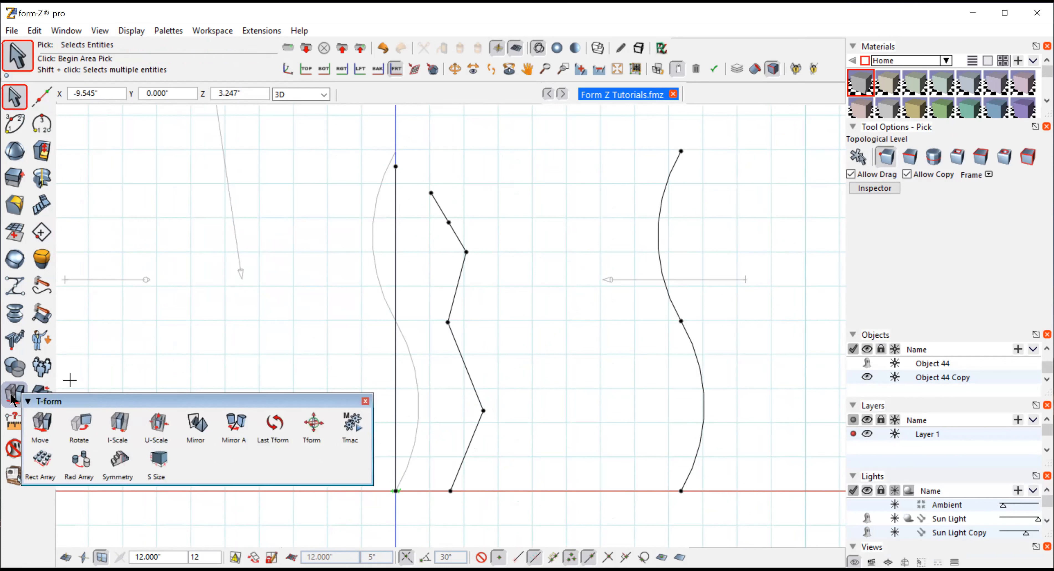
# - Move the inserted polyline point about 0.4' down and toward the vertical line, and deselect it
pyautogui.click(449, 222)
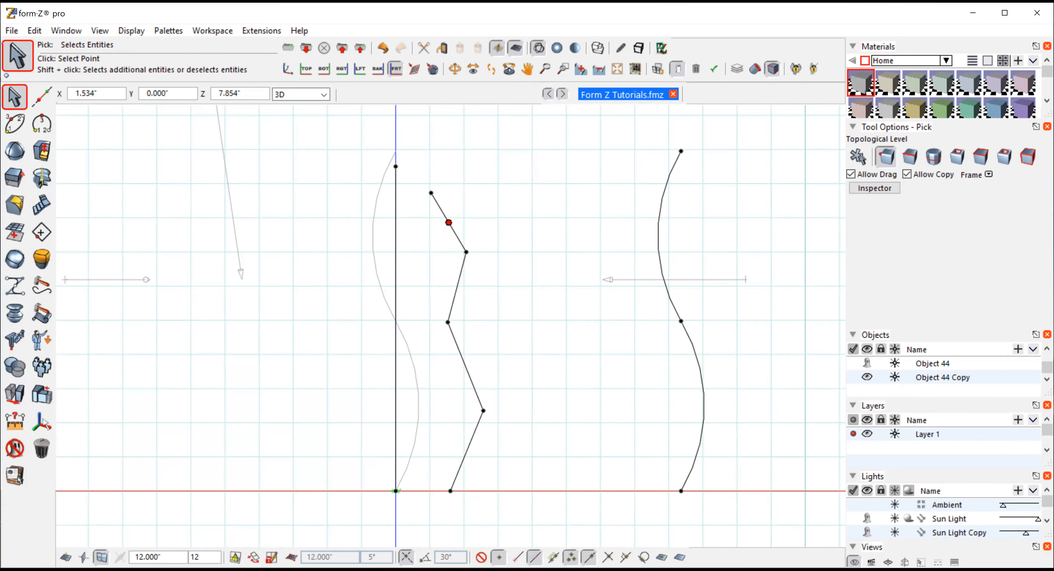
pyautogui.click(14, 393)
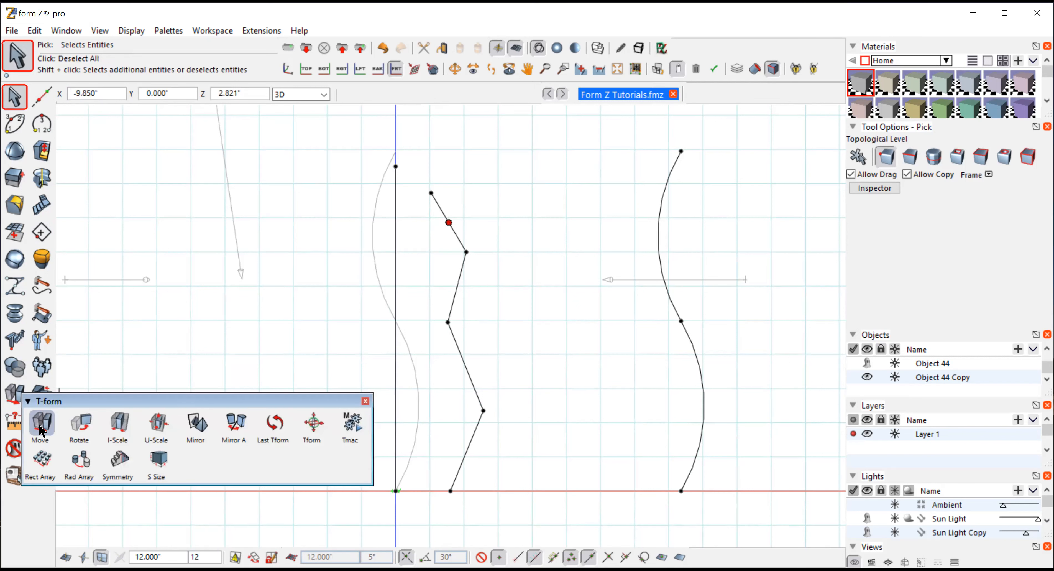
pyautogui.click(40, 421)
pyautogui.click(579, 227)
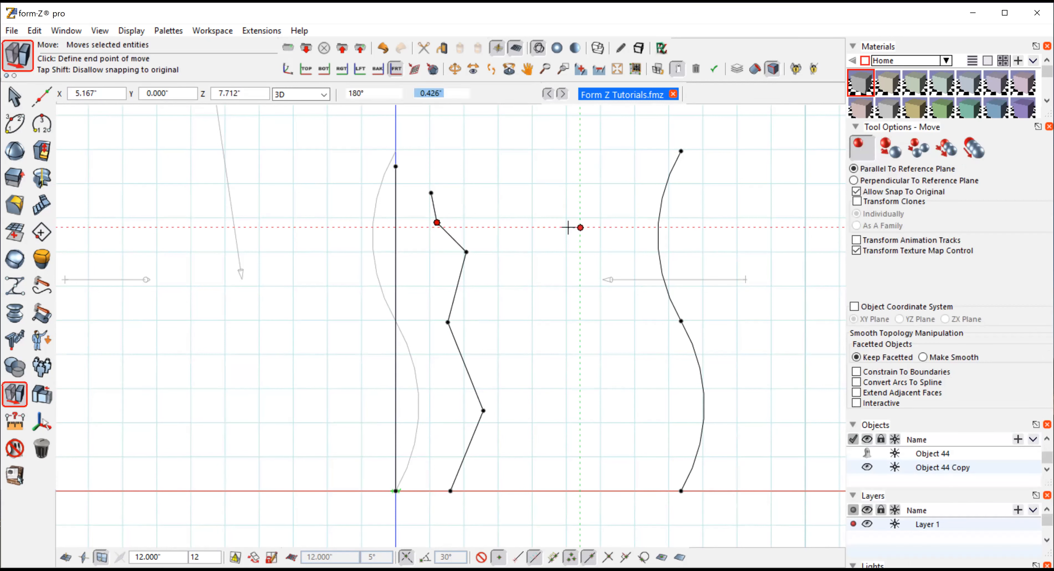
pyautogui.press('Escape')
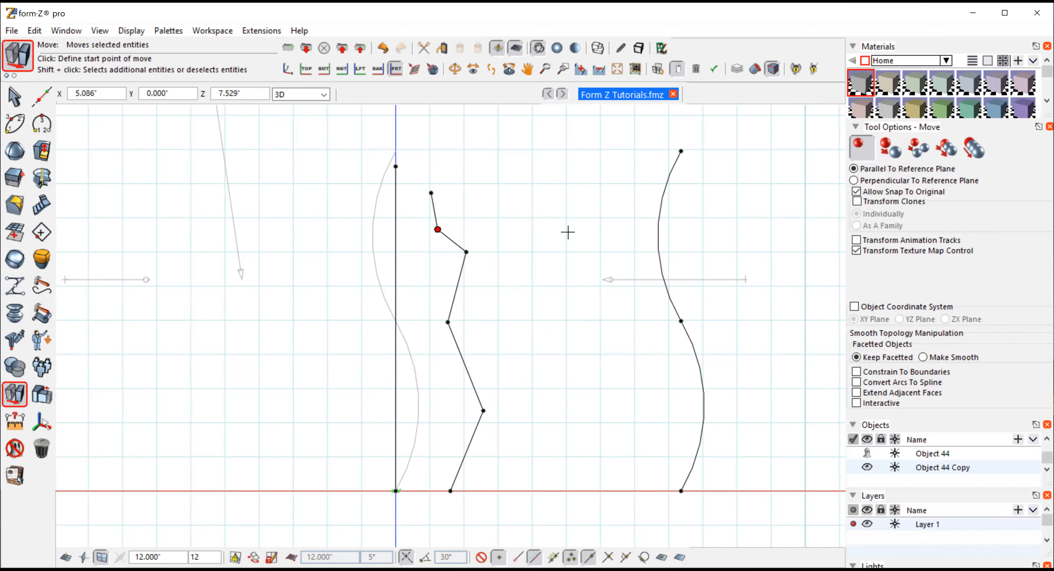
pyautogui.click(16, 99)
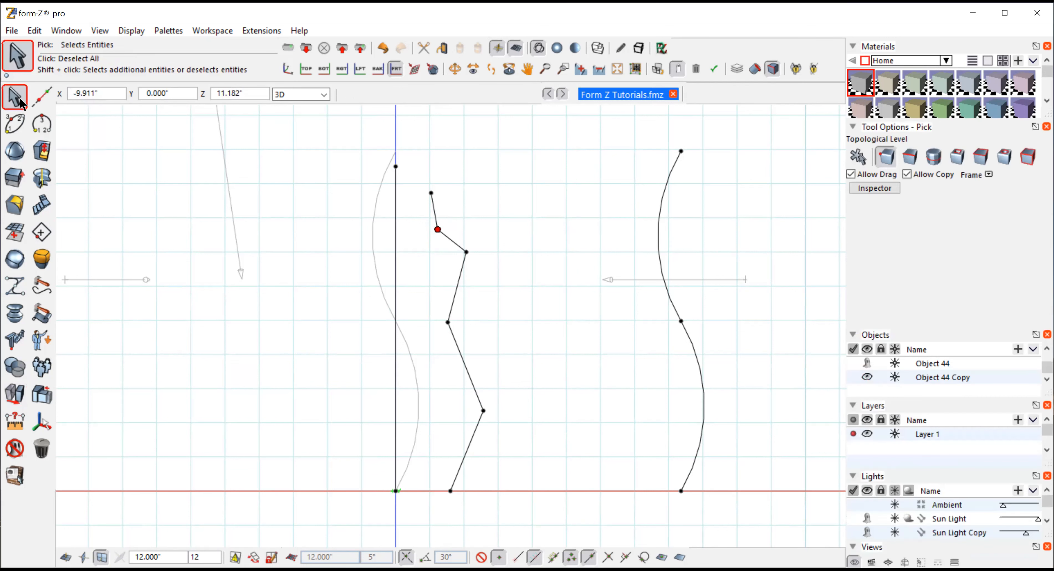
pyautogui.click(613, 174)
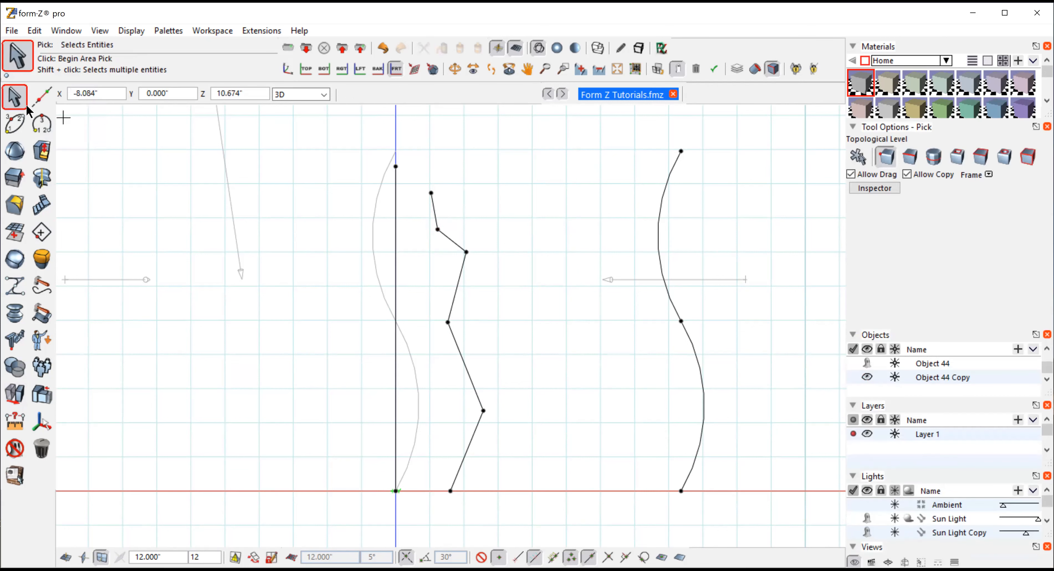
# - Move the zigzag polyline's top endpoint up and away from the vertical line, about level with that line's upper end
pyautogui.click(15, 100)
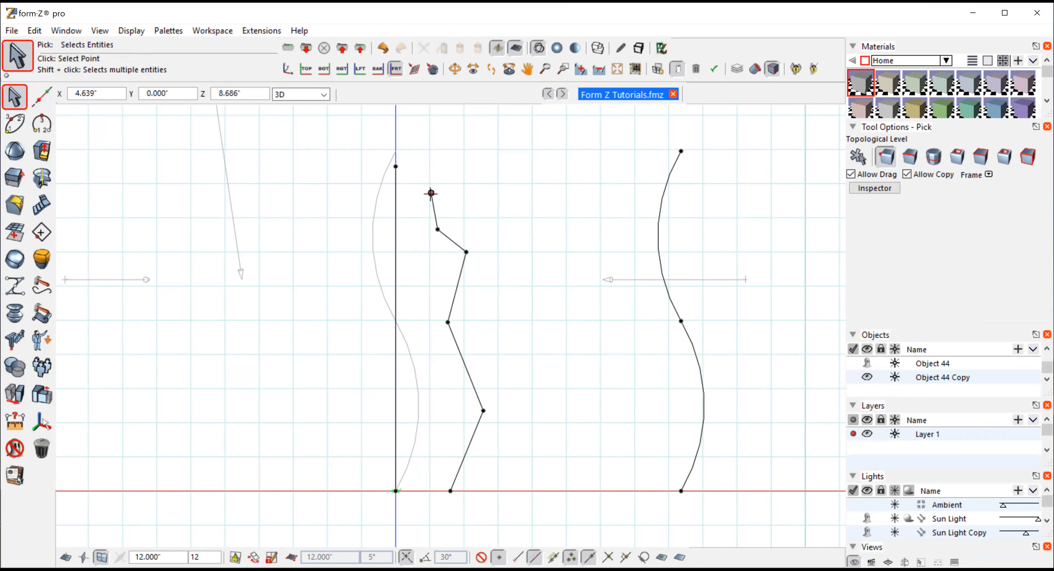
pyautogui.moveTo(431, 193); pyautogui.dragTo(447, 167)
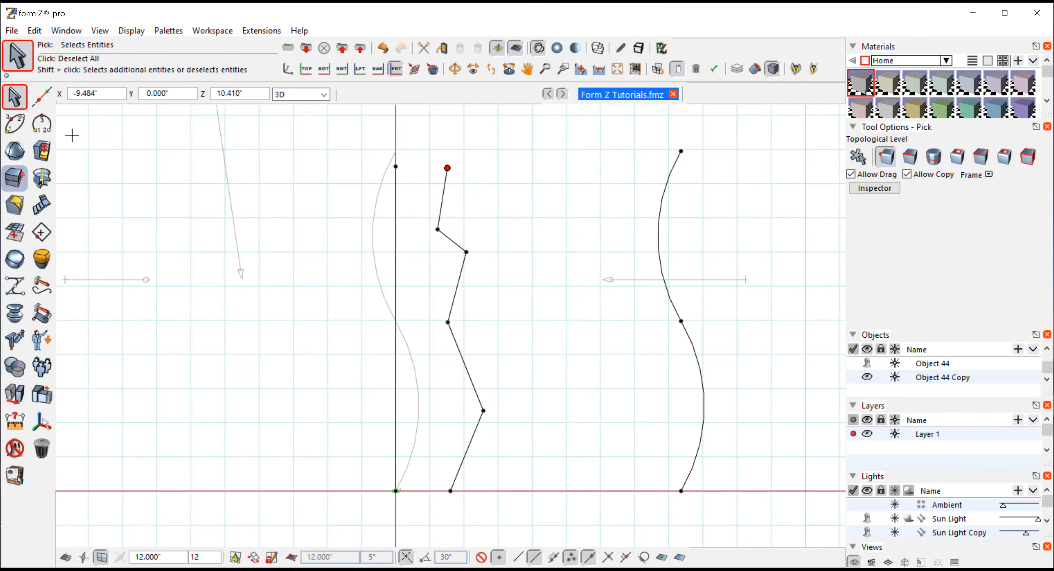
# - Convert the zigzag polyline into a NURBS curve with a maximum degree of 2
pyautogui.moveTo(13, 291)
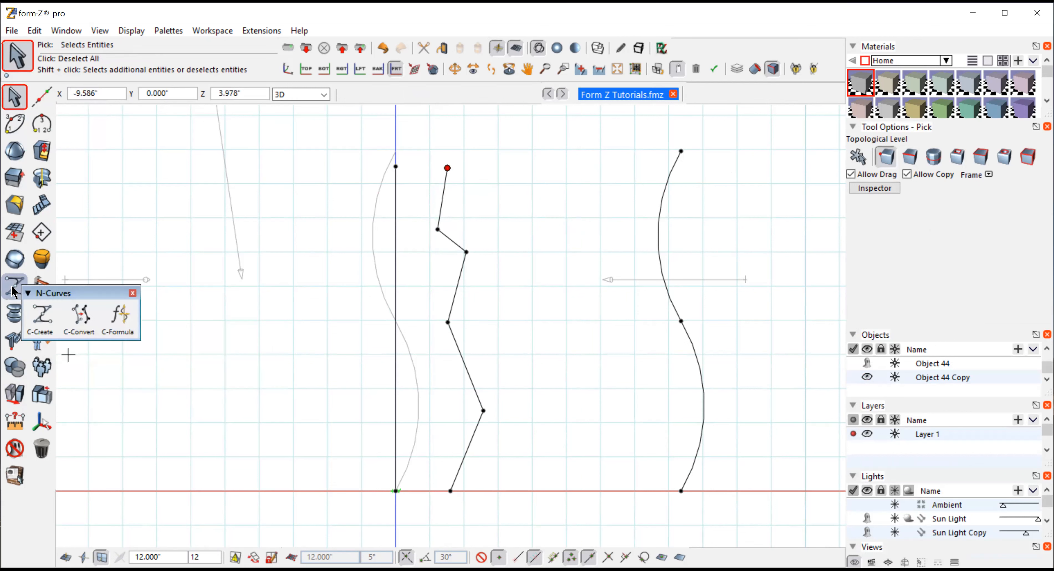
pyautogui.click(13, 291)
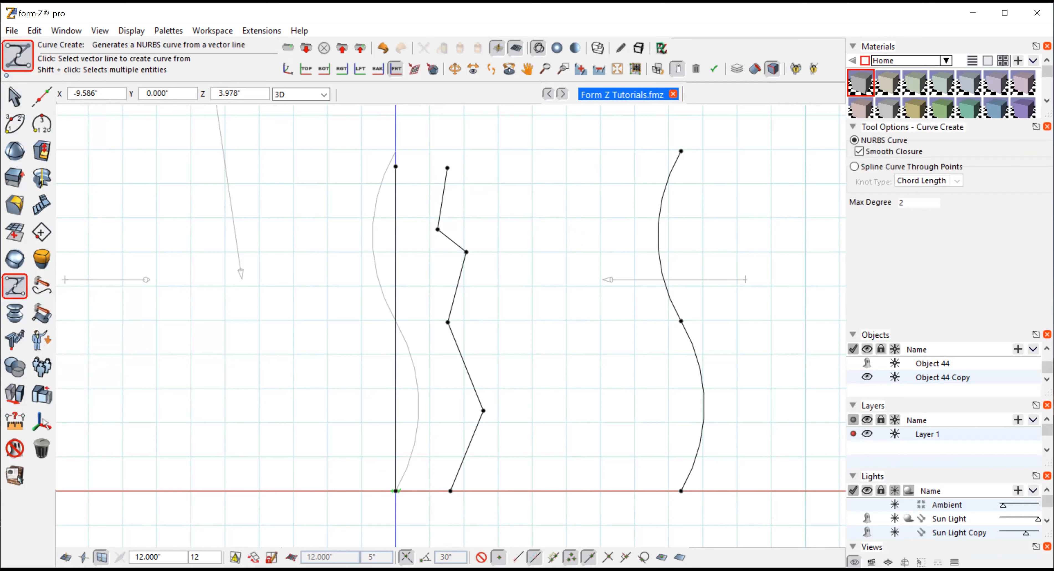
pyautogui.click(461, 350)
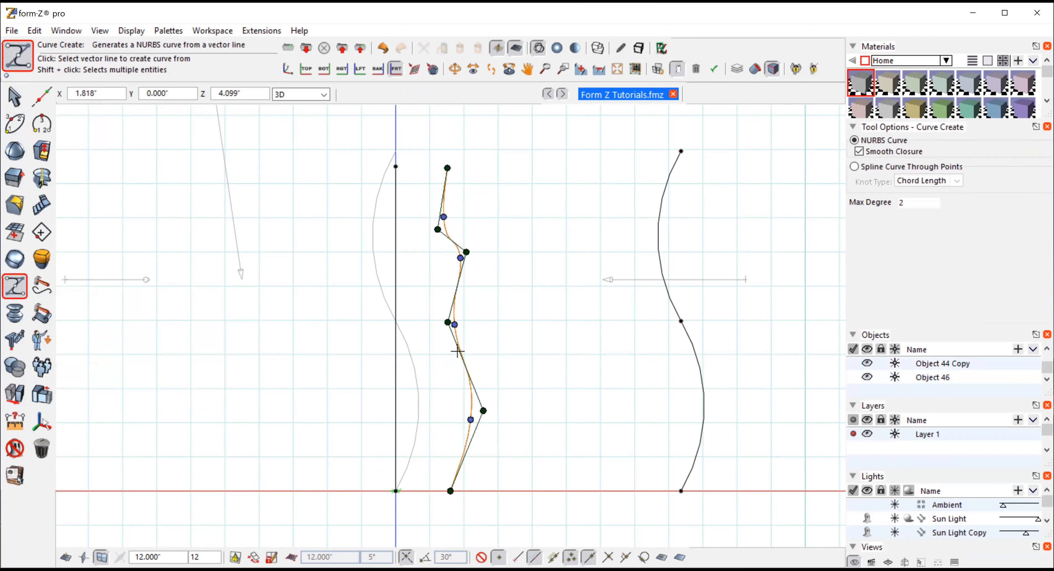
pyautogui.click(13, 99)
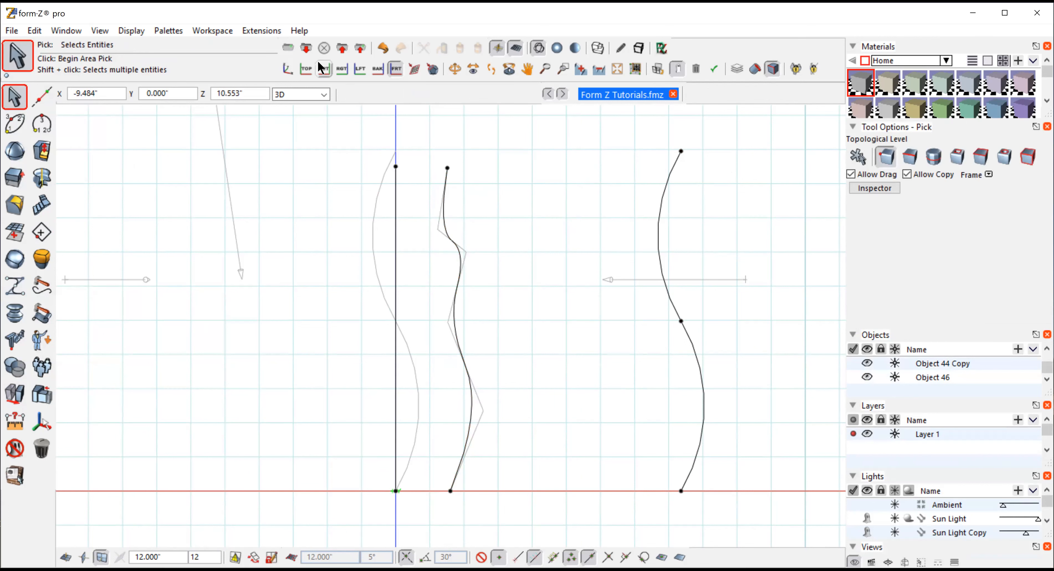
# - Revolve the new NURBS curve 360° around the vertical line as a smooth object, and show the model in shaded display
pyautogui.click(454, 68)
pyautogui.moveTo(548, 268); pyautogui.dragTo(483, 324)
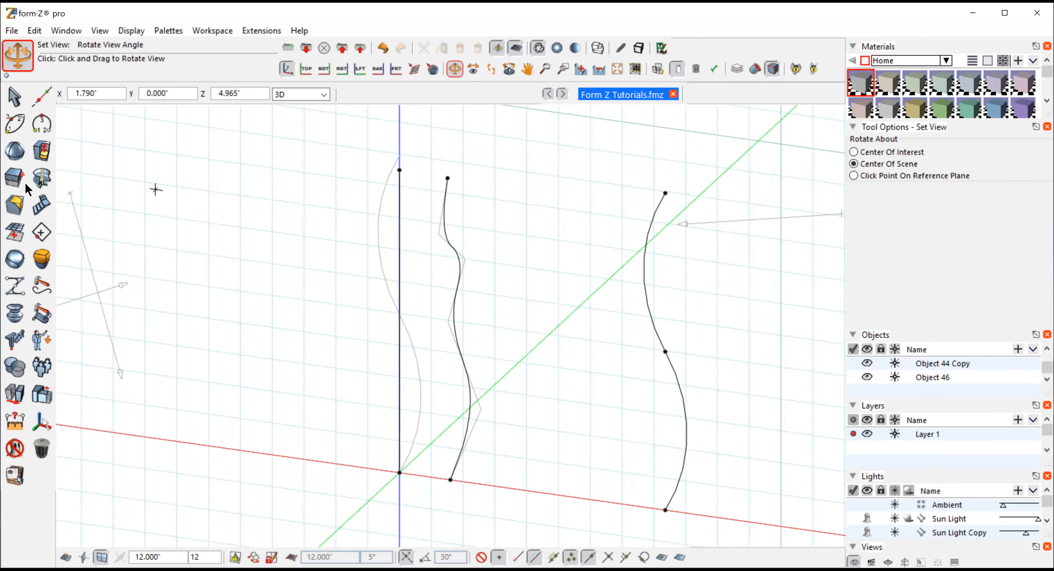
pyautogui.click(42, 178)
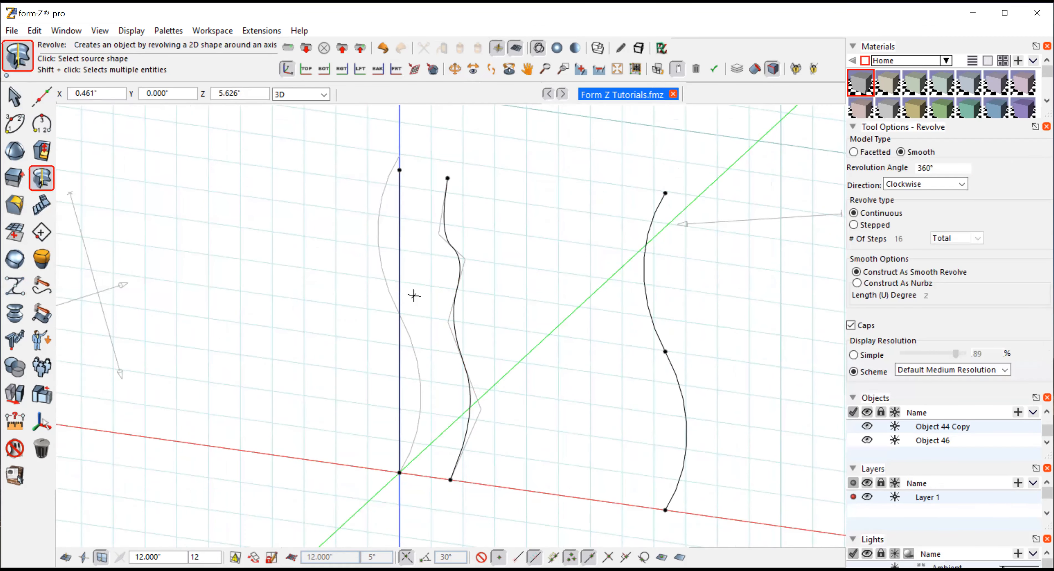
pyautogui.click(457, 275)
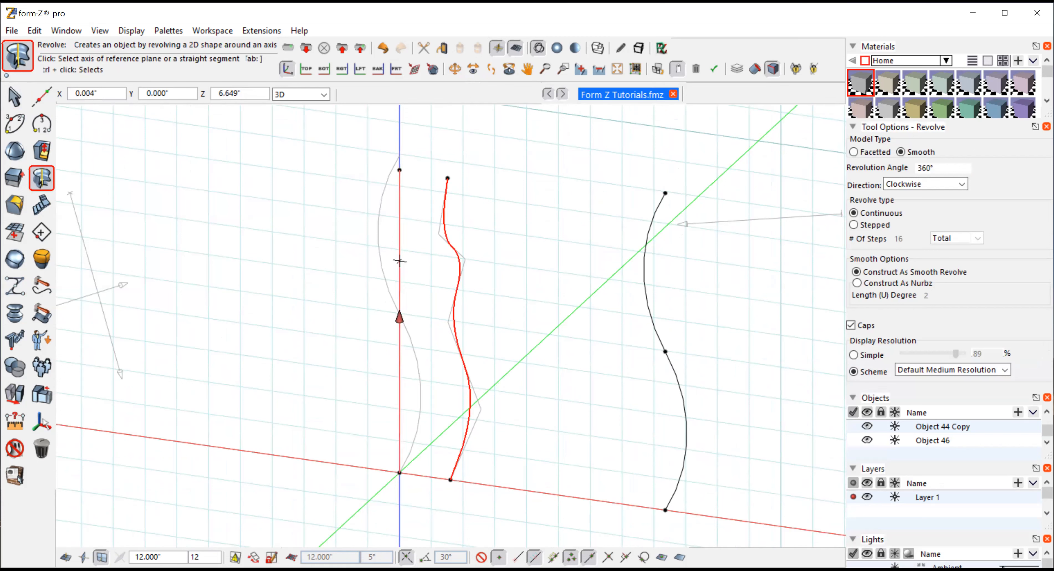
pyautogui.click(400, 313)
pyautogui.click(13, 96)
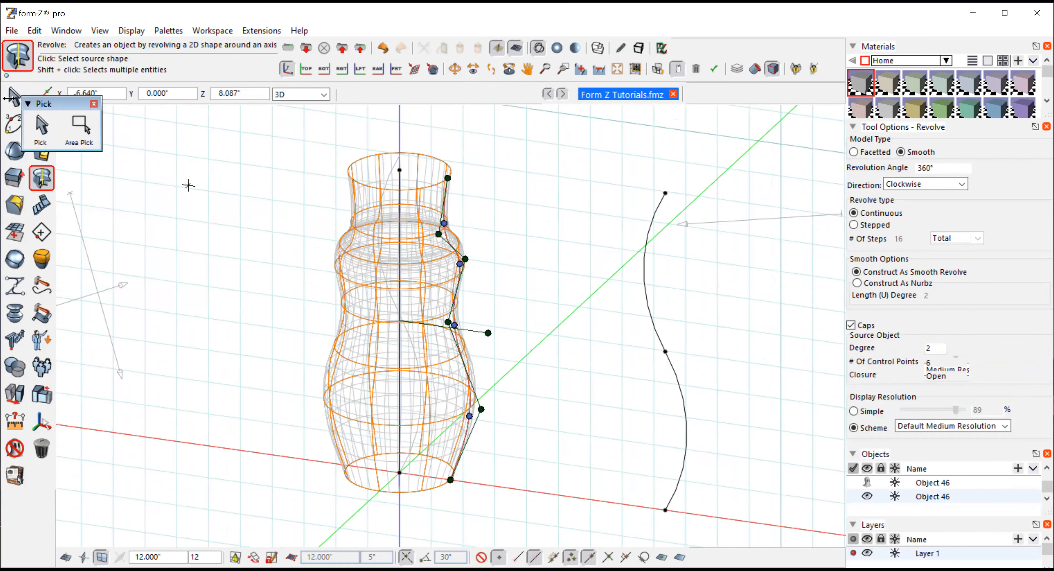
pyautogui.click(13, 96)
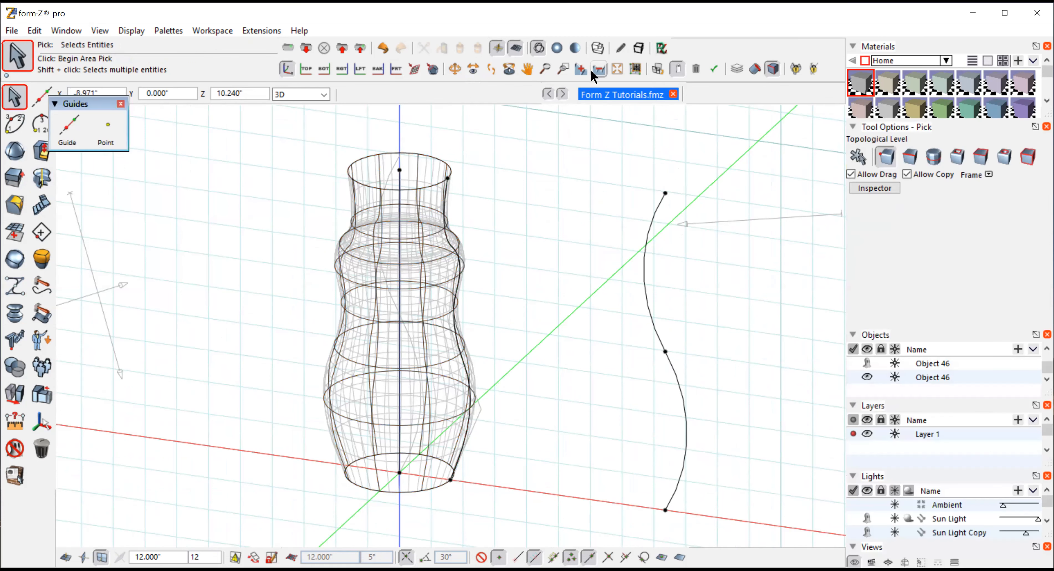
pyautogui.click(558, 48)
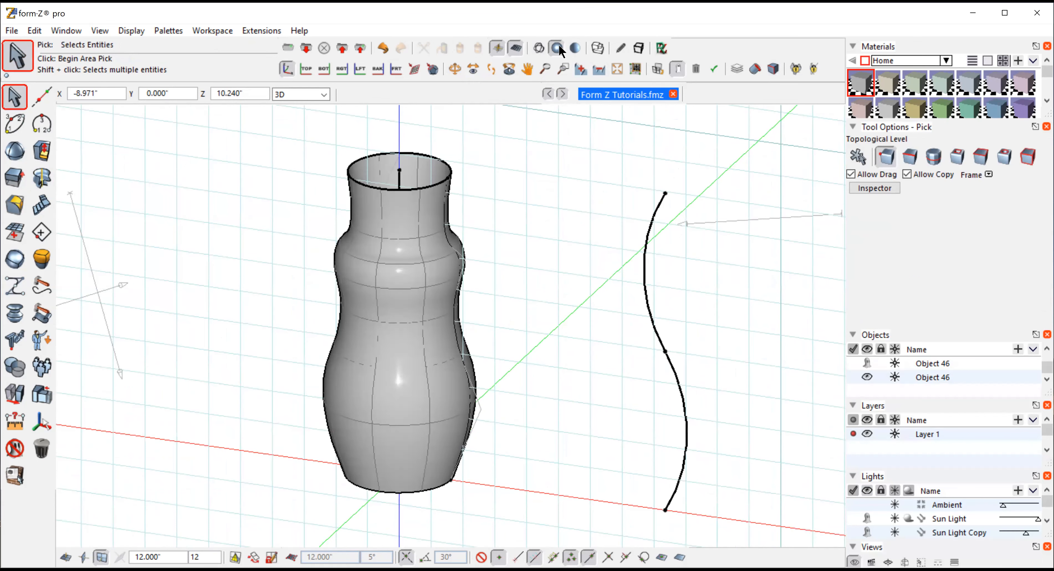